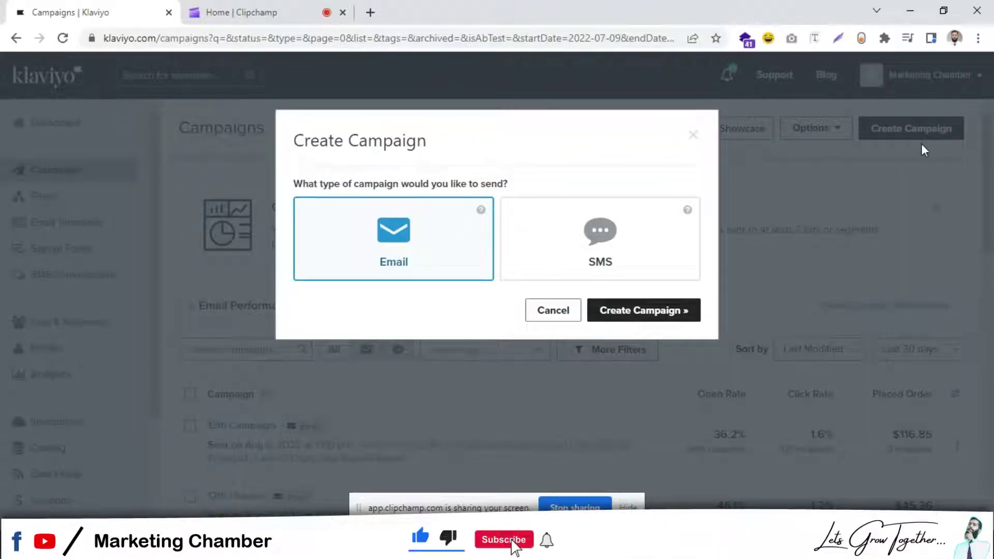
Choose SMS instead of email as the new campaign's type
click(569, 242)
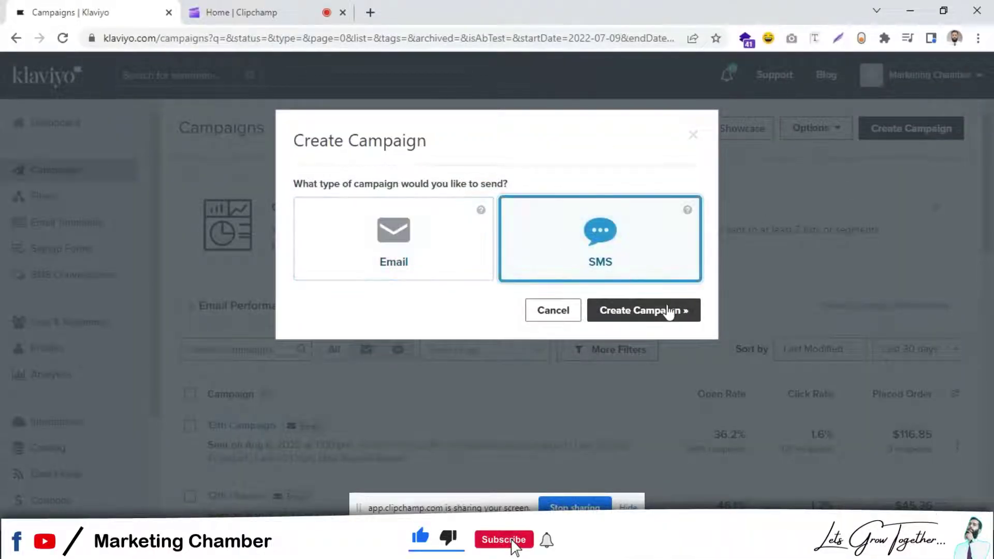
Create the SMS campaign and rename it 'SMS Campaign I Tutorial'
click(667, 311)
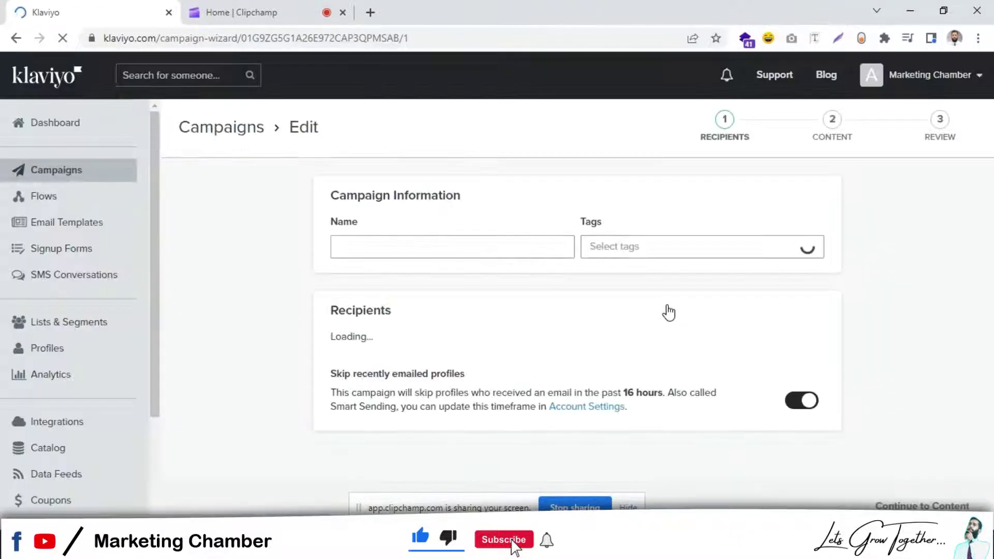
triple_click(471, 251)
text(SMS)
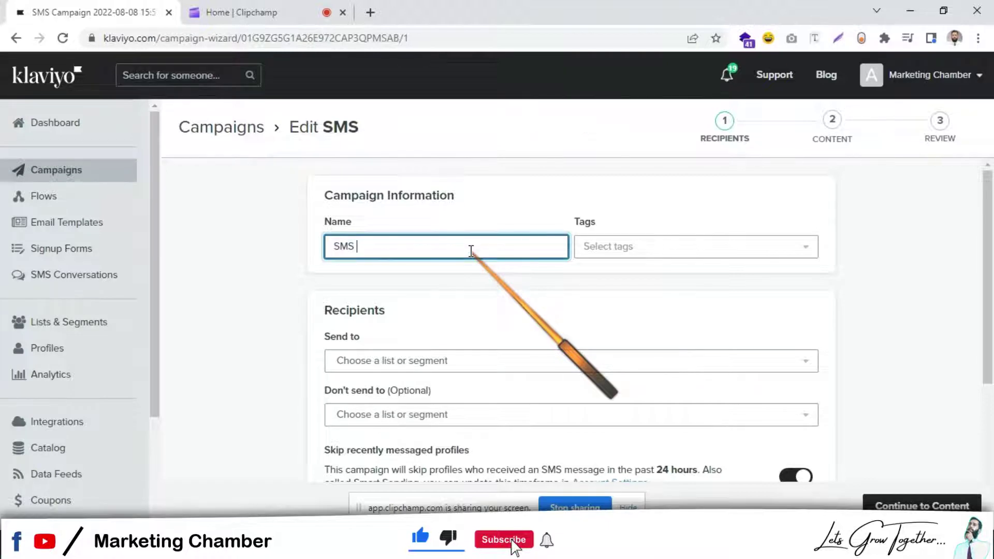
text( Campaign )
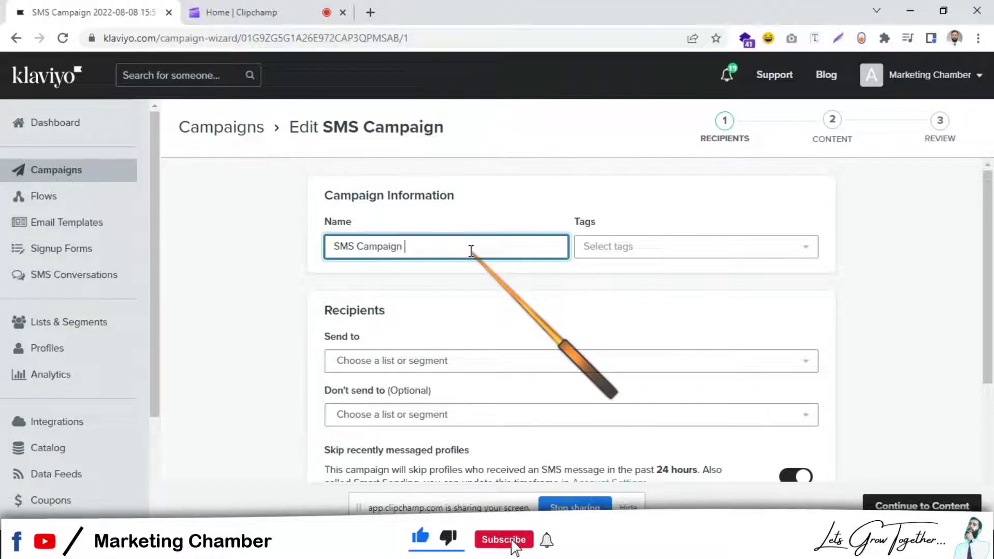
text(I Tutot)
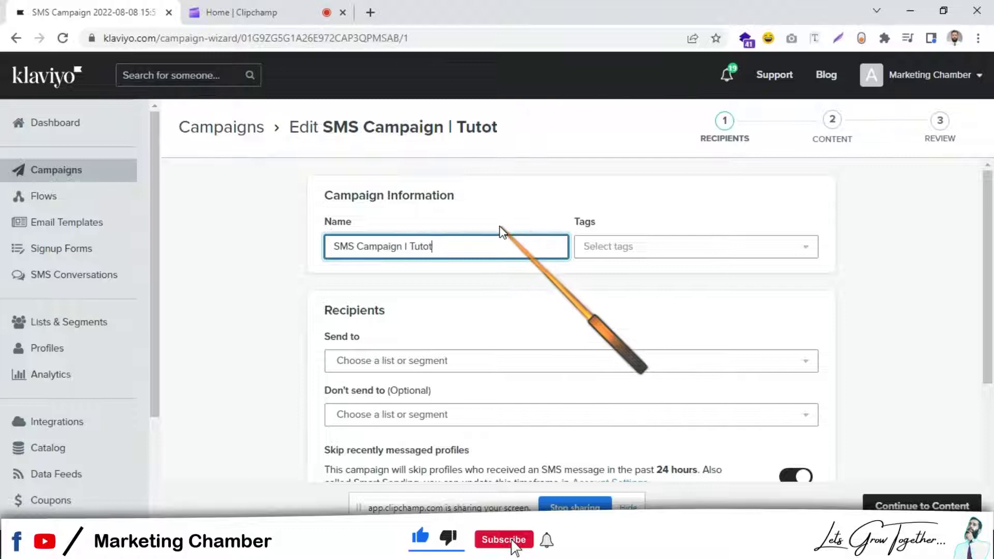
key(BackSpace)
text(r)
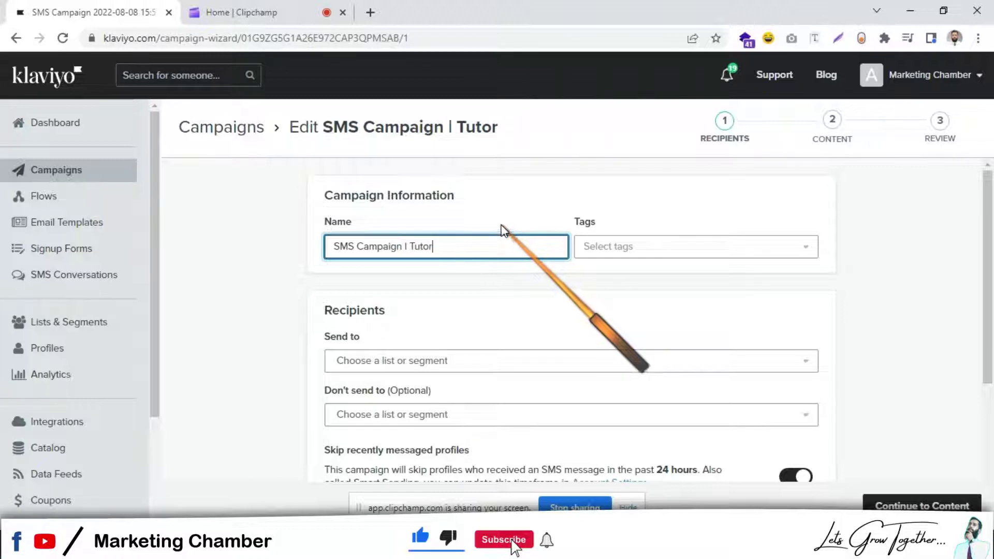
text(ial)
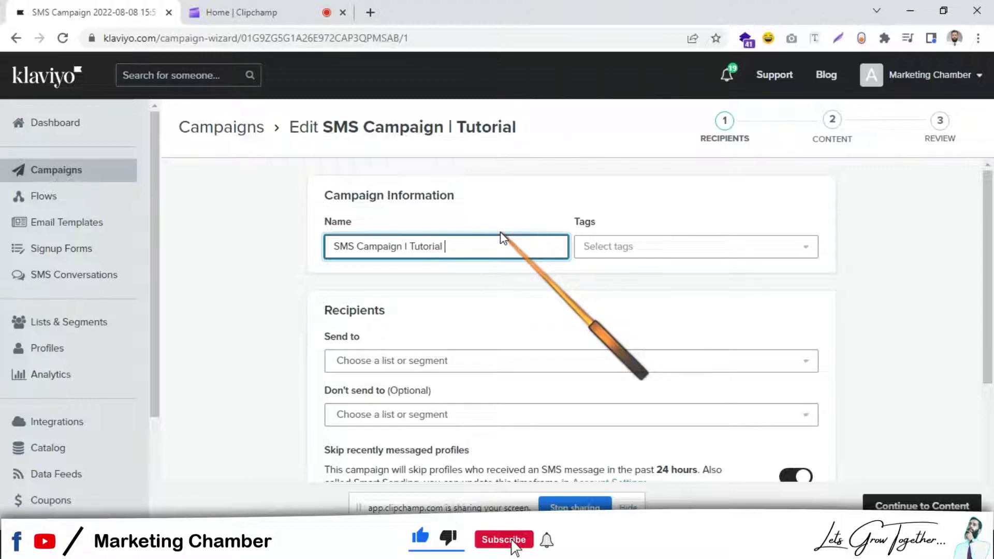
scroll(812, 339, down, 1)
Target the SMS Subscribers (69) list, about 61 recipients, excluding no one
click(557, 316)
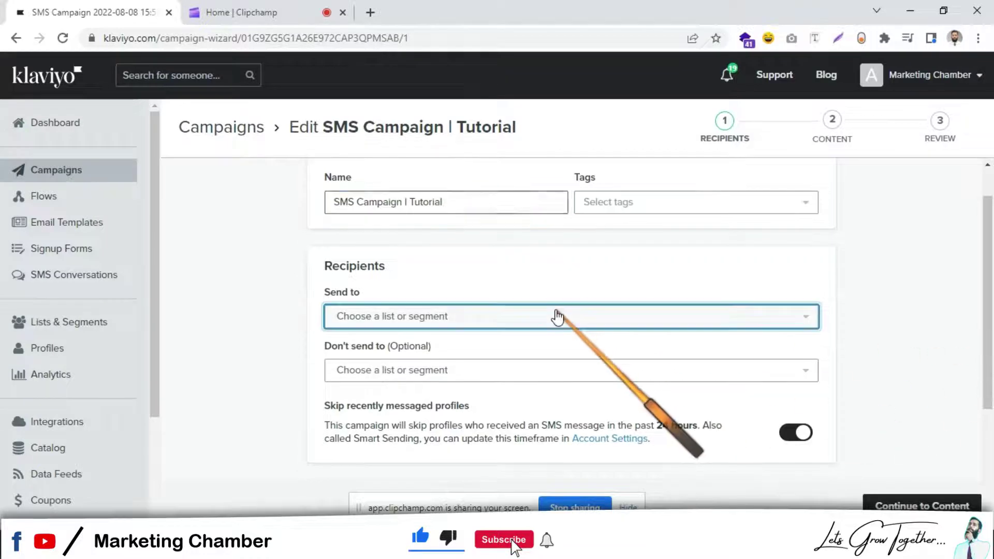
text(sms)
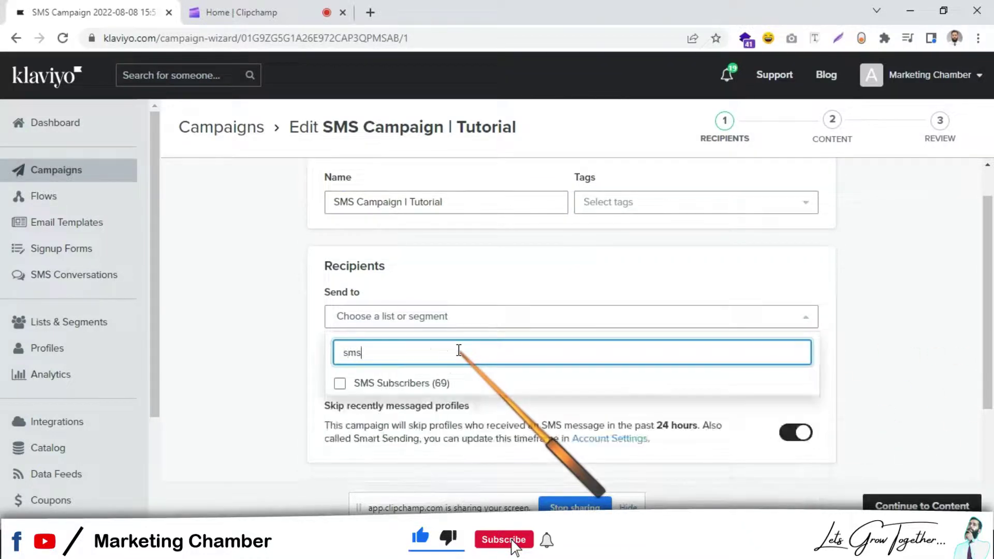
click(424, 383)
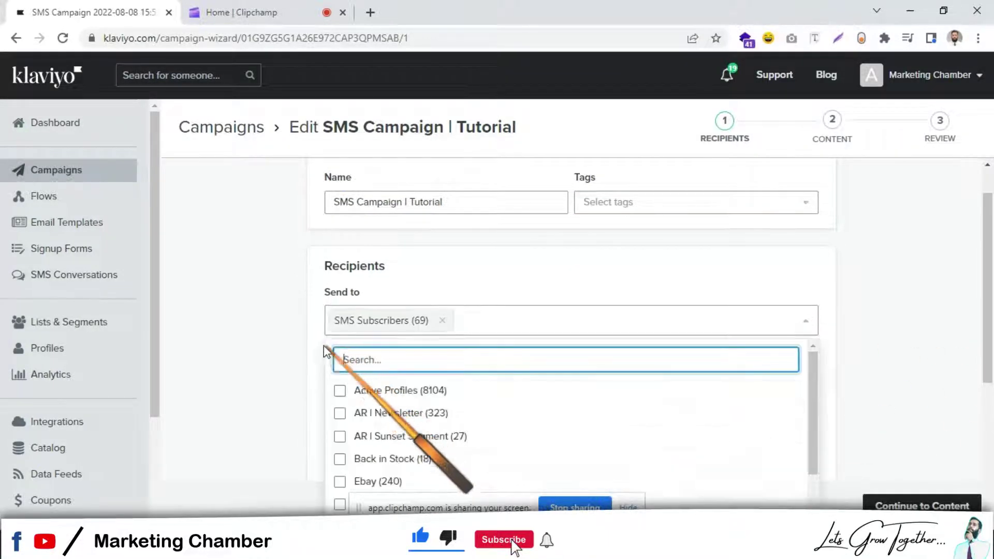
click(284, 332)
scroll(991, 338, down, 2)
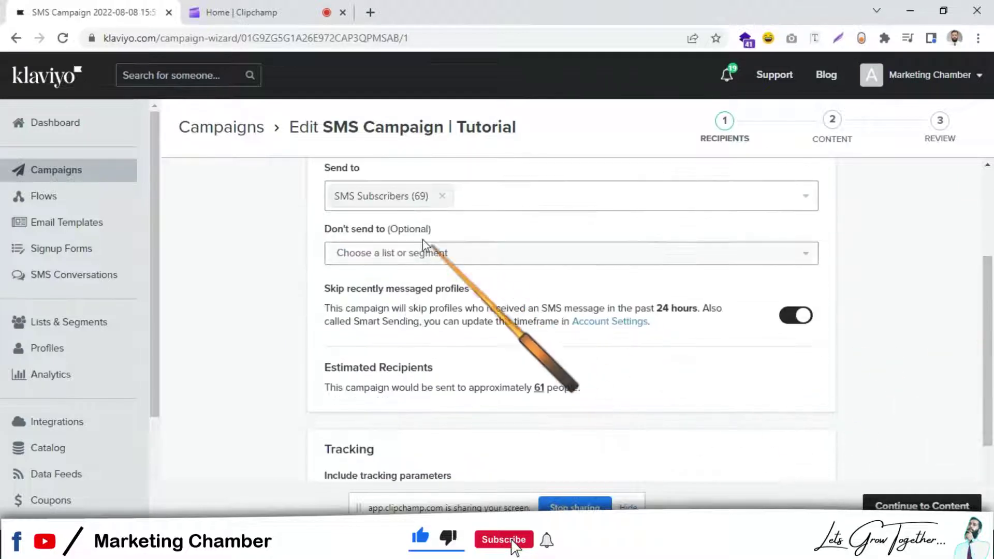
click(439, 255)
click(198, 286)
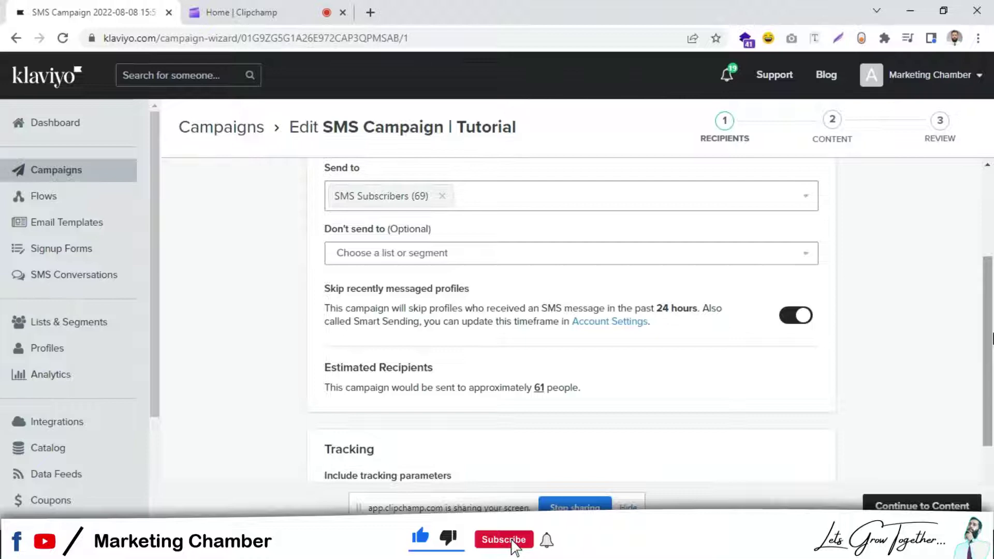
scroll(992, 338, down, 1)
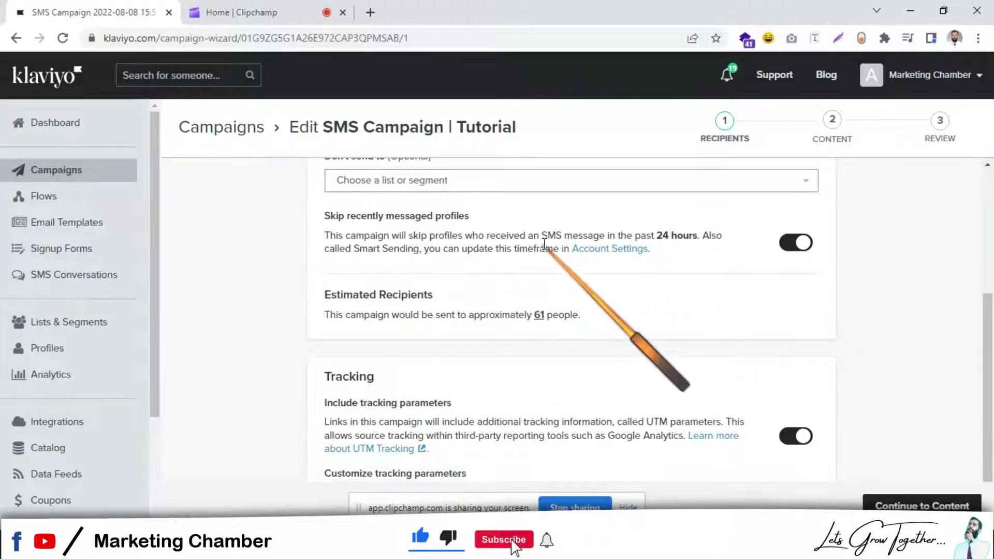
drag(541, 236, 674, 235)
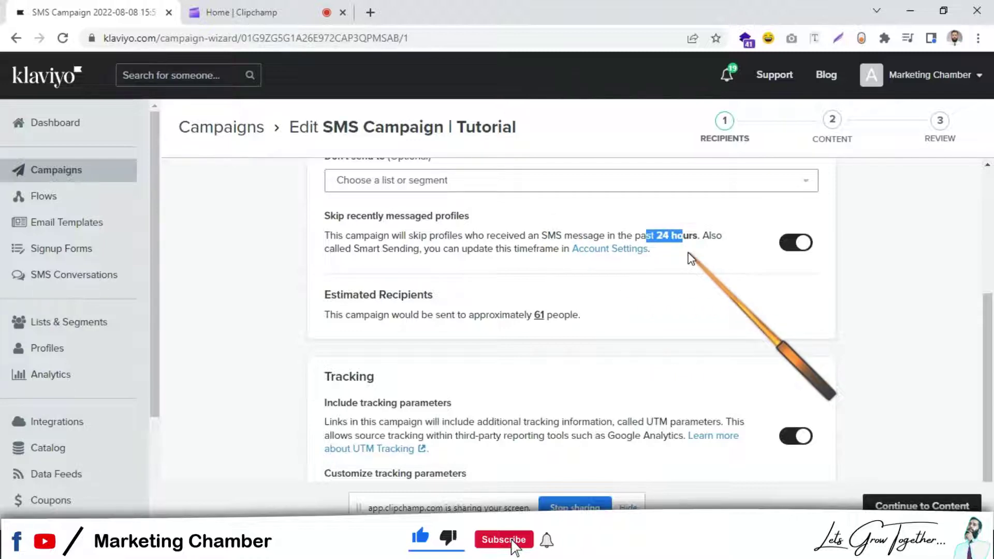
click(235, 320)
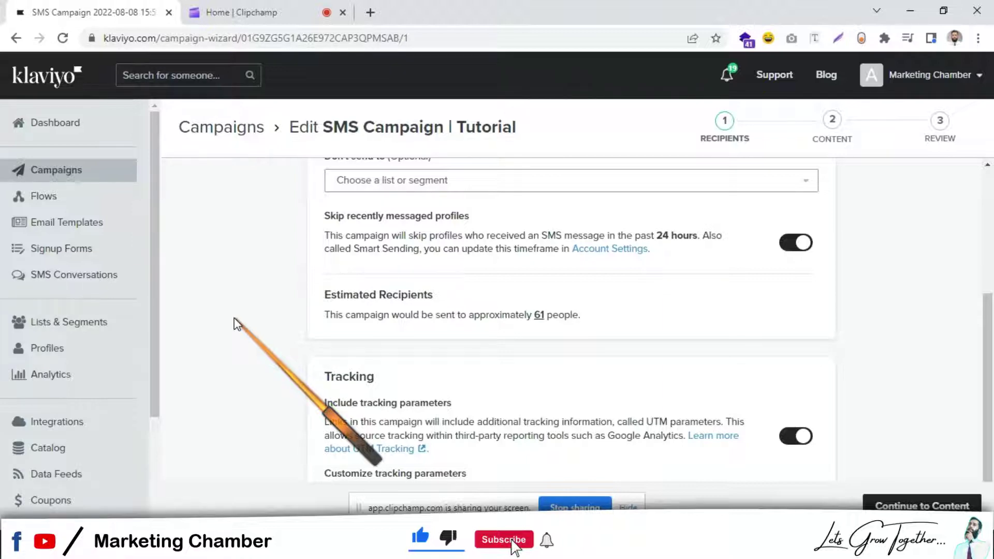
scroll(992, 386, up, 2)
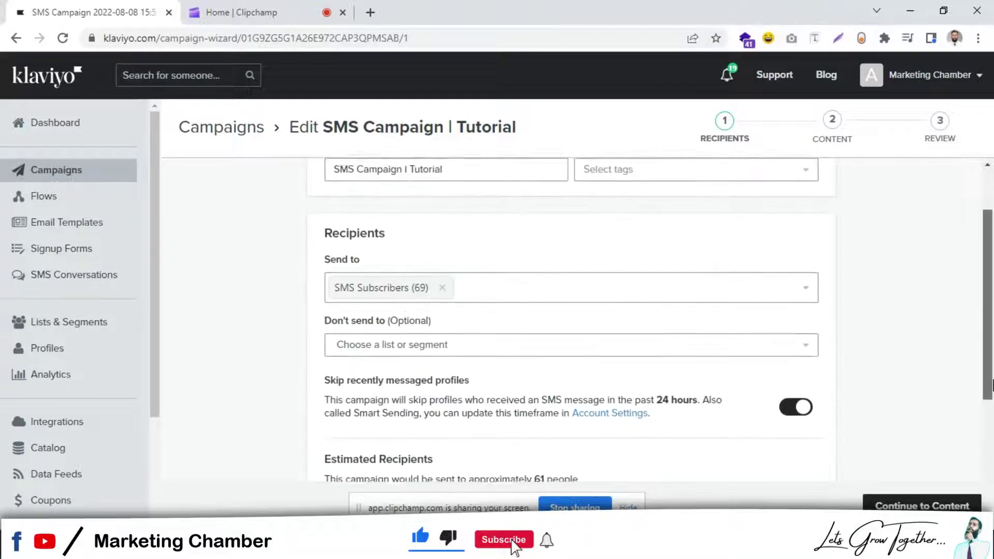
drag(992, 313, 992, 380)
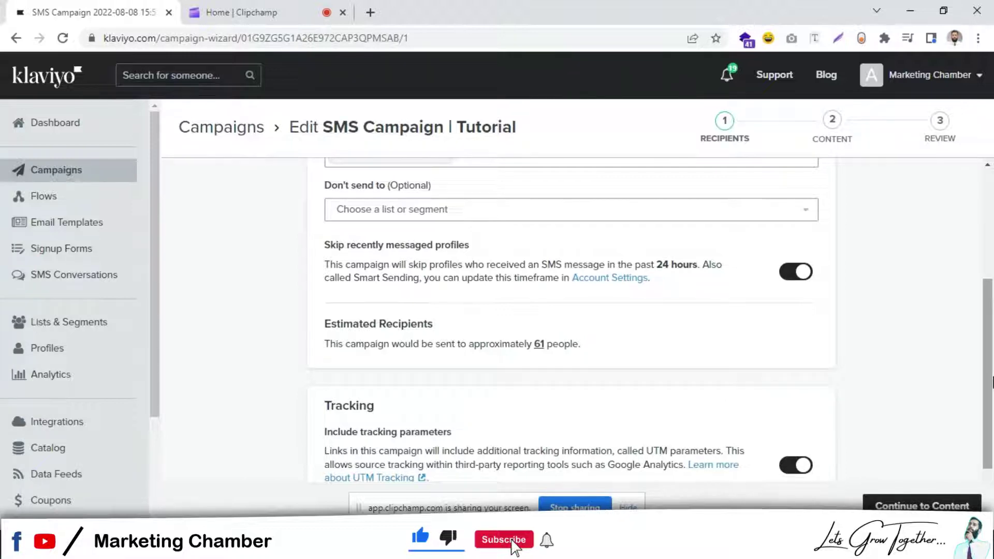
scroll(993, 378, down, 1)
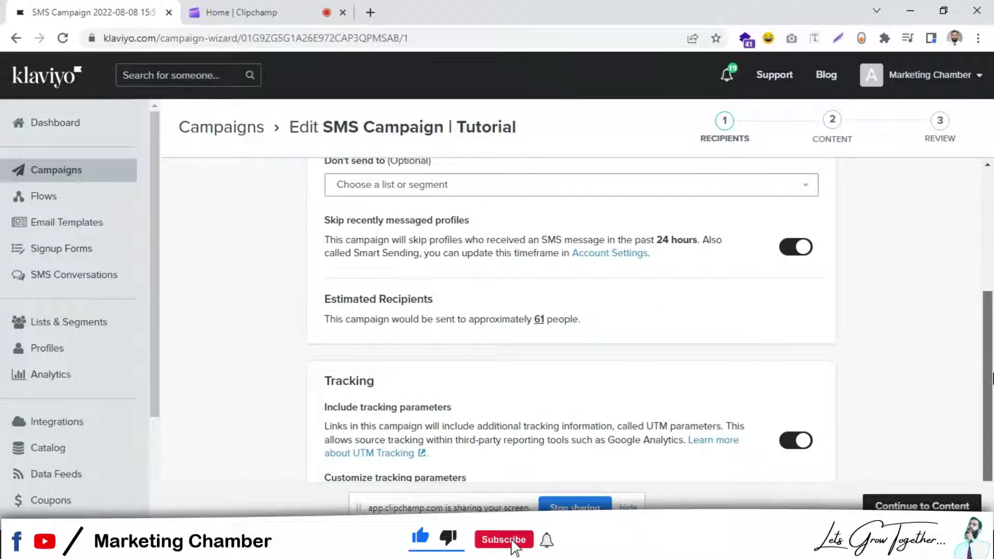
scroll(993, 377, down, 3)
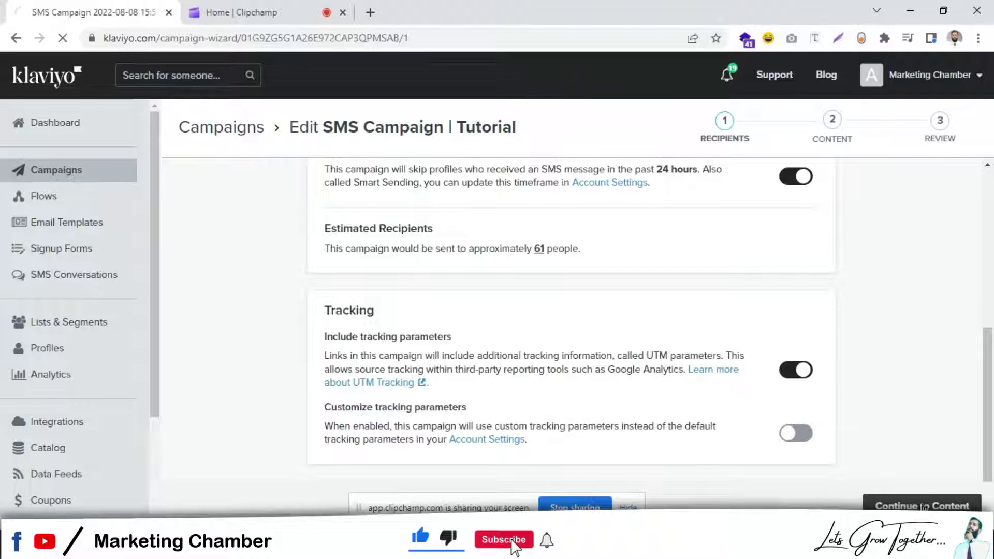
Advance to the Content step and place the cursor in the empty message box
click(924, 506)
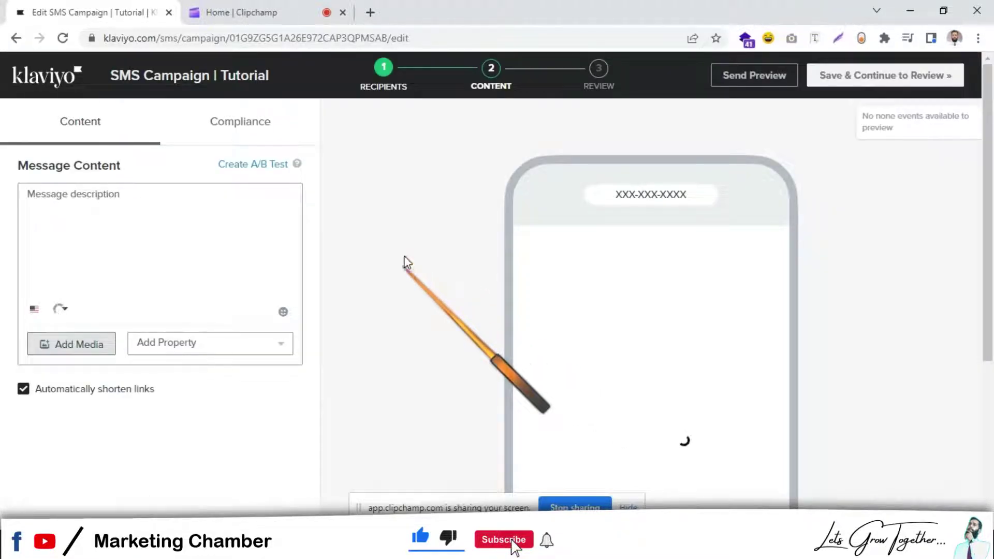
click(164, 211)
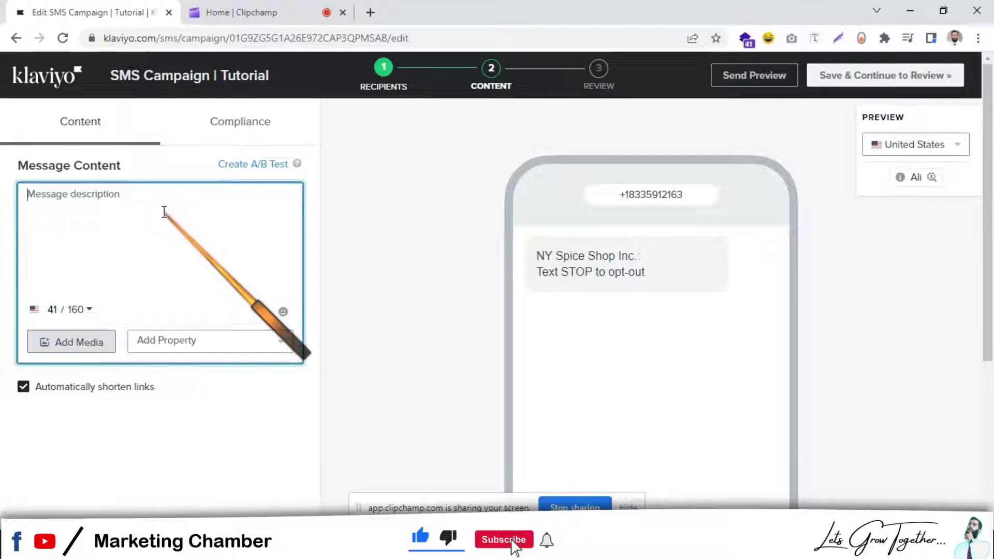
text(F)
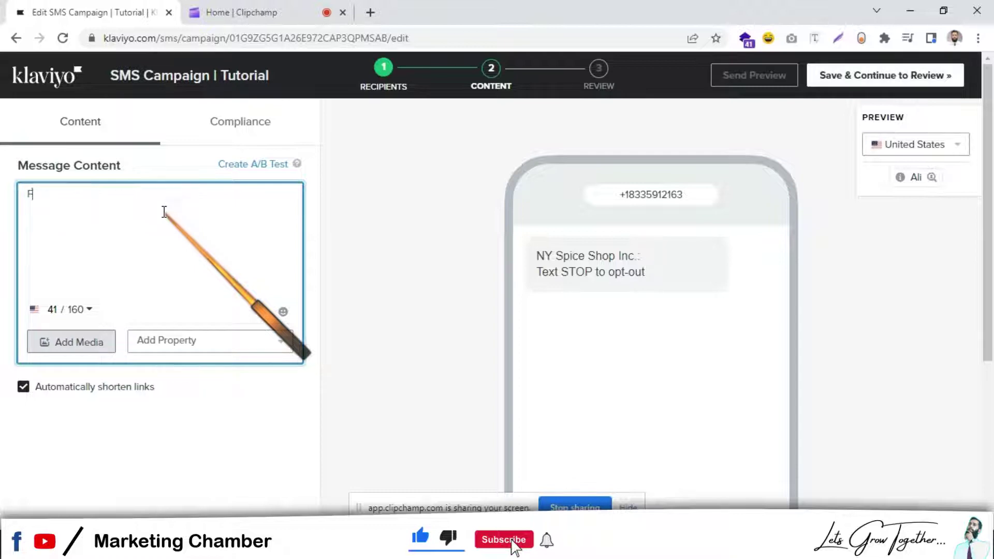
text(inally )
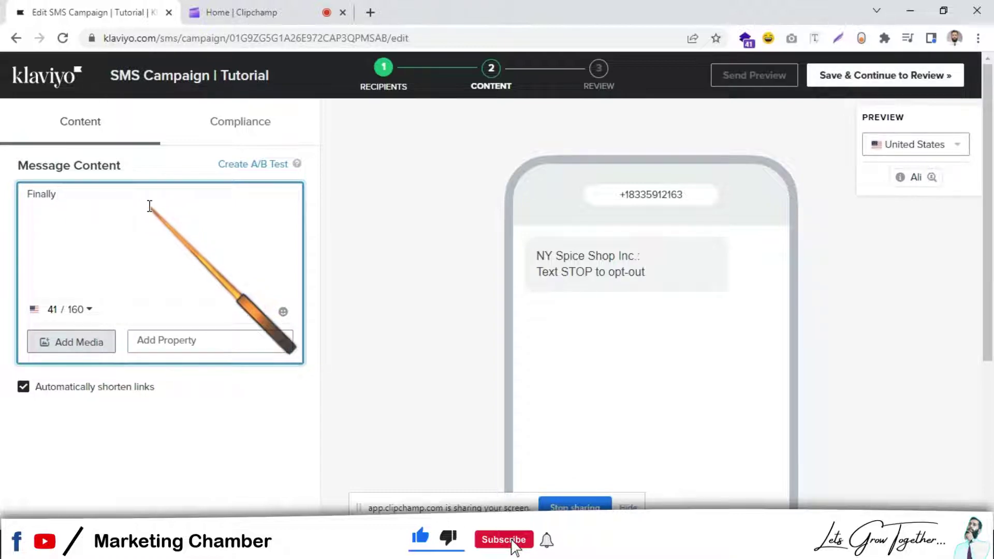
text(sal)
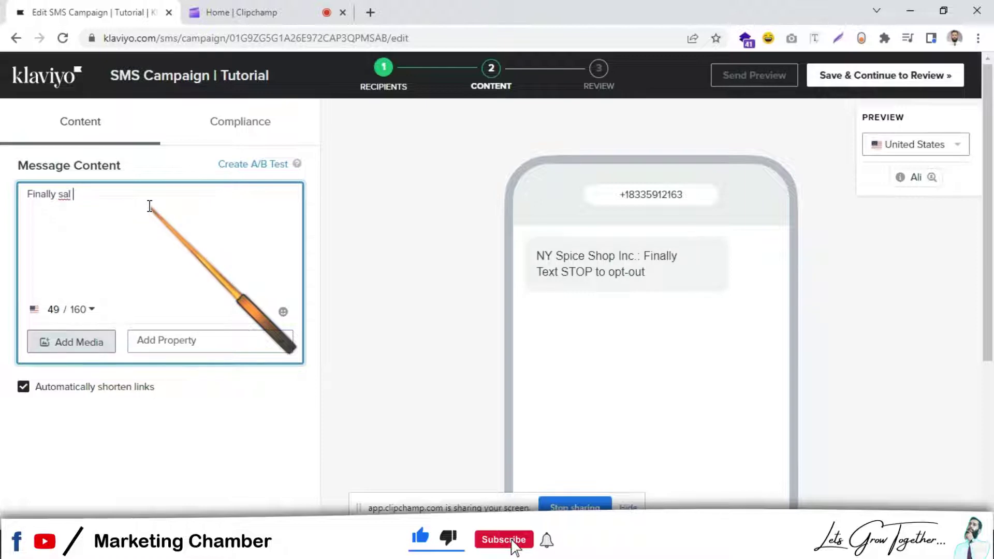
text(ie is ON)
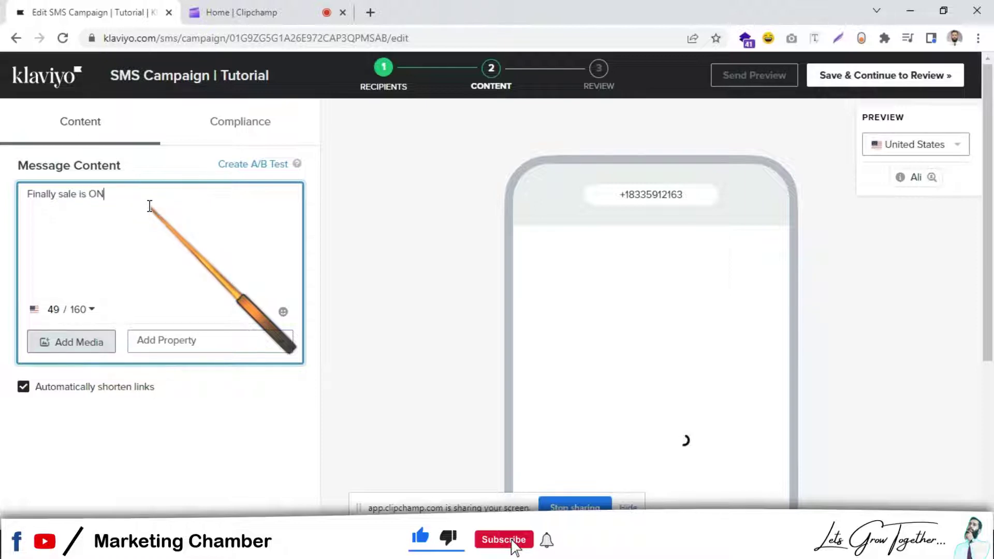
text(. Enjo)
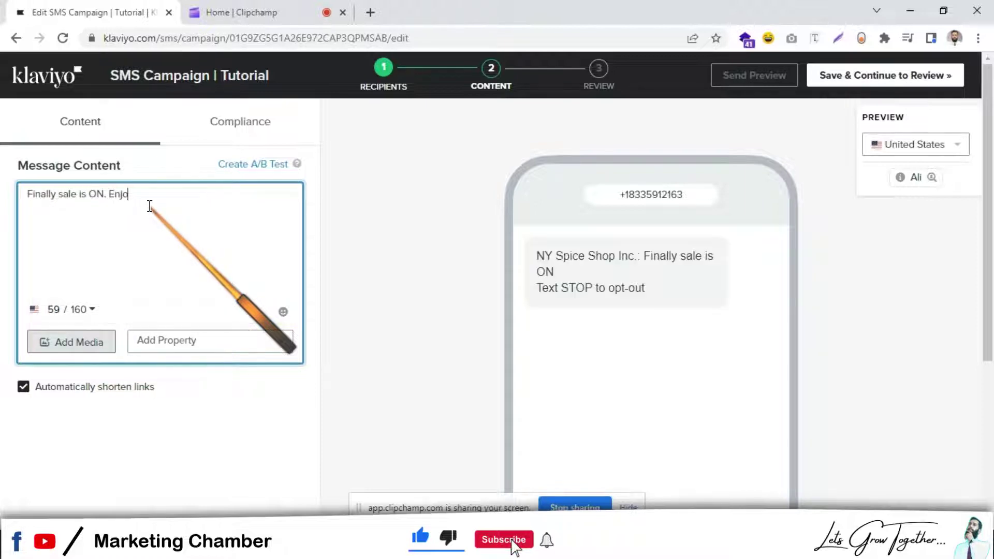
text(y upt)
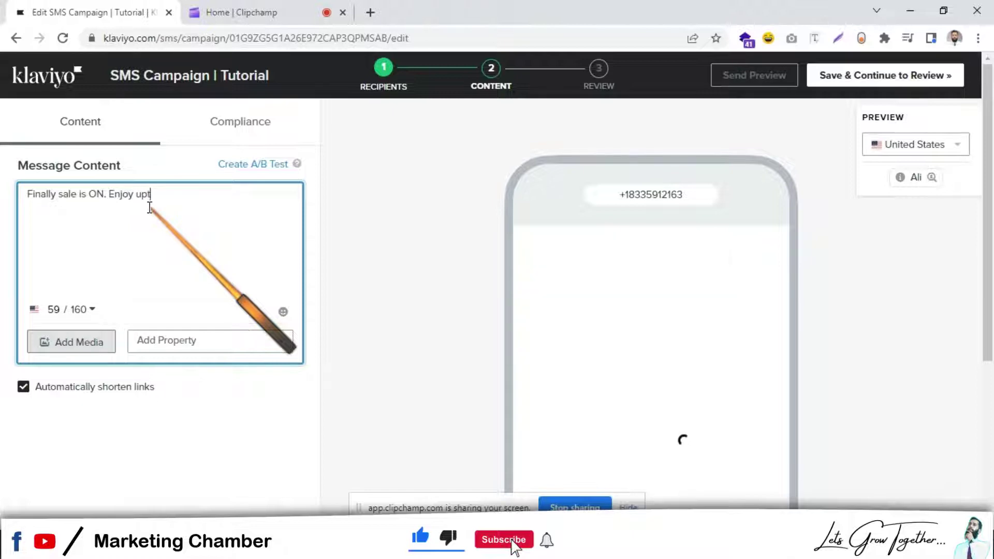
text(o 50)
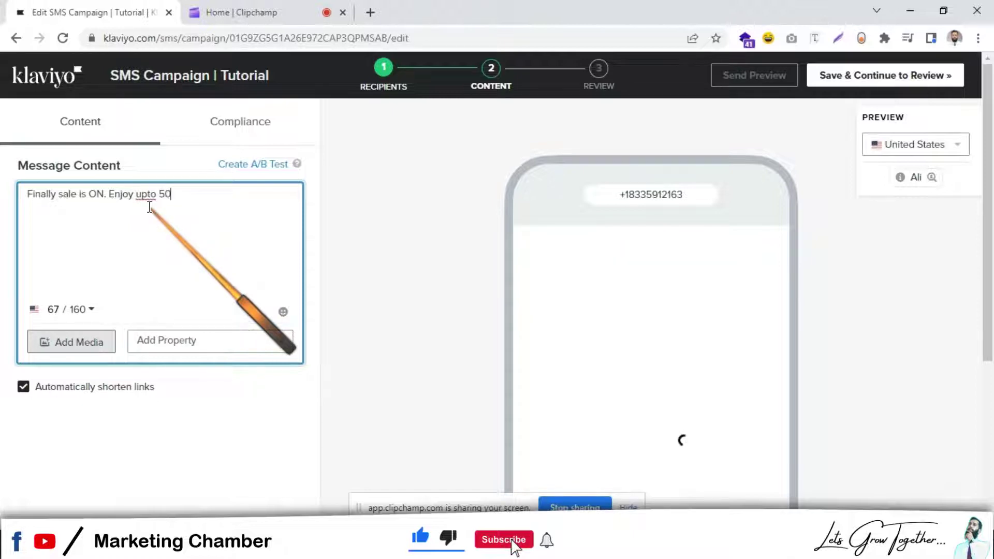
text(% off)
text( on)
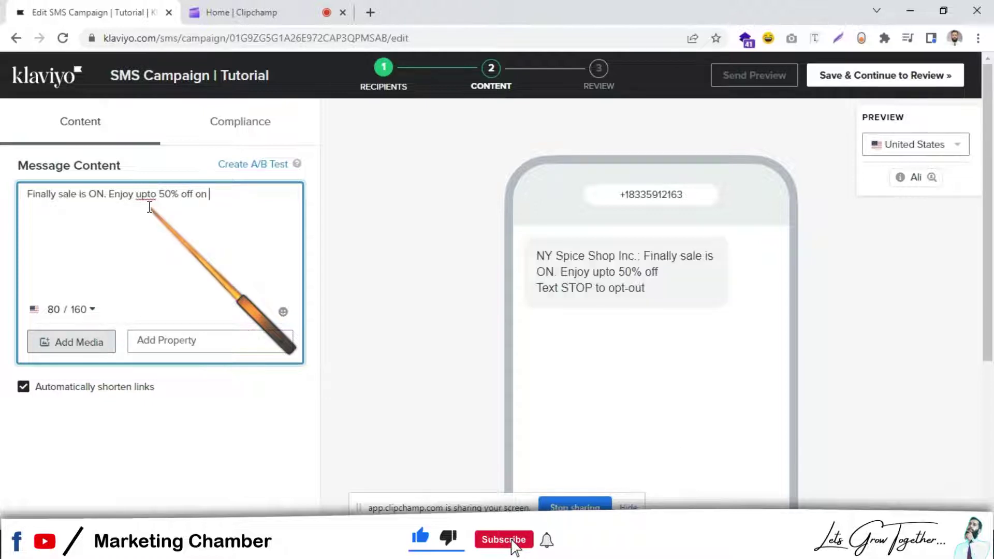
text( our all time)
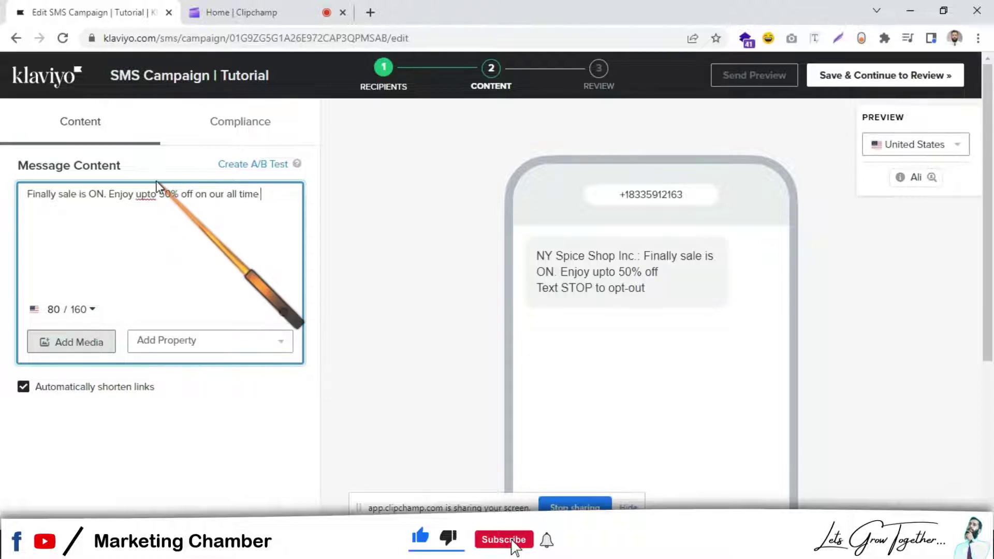
text( favorite col)
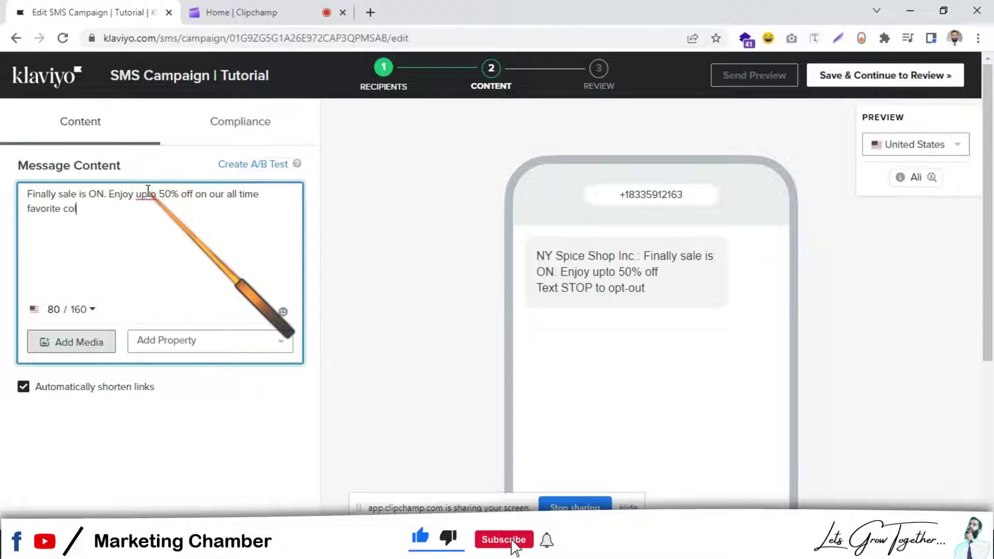
text(lection)
text(s.)
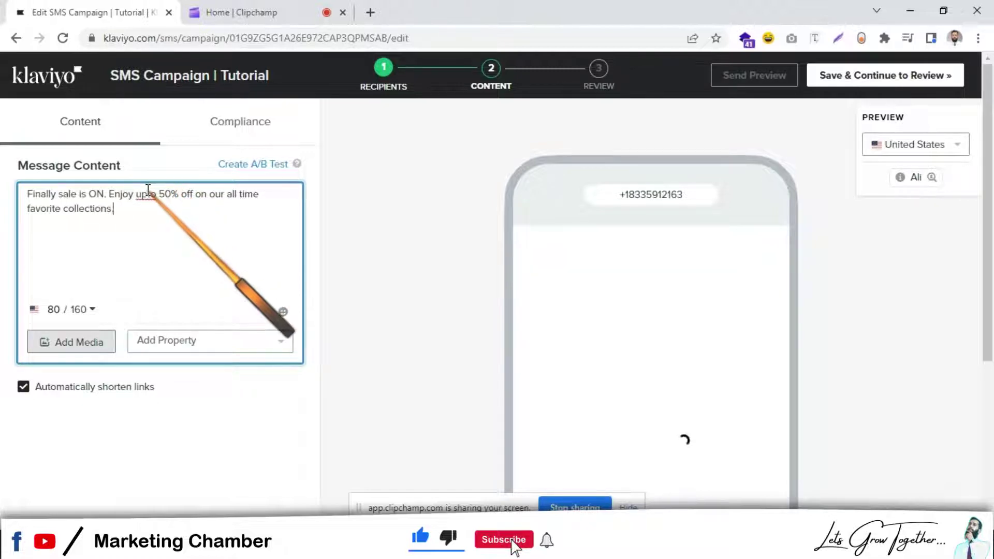
Add the 'USE CODE: ENJOY10' line and replace 'upto' with 'extra'
key(Return)
text(US)
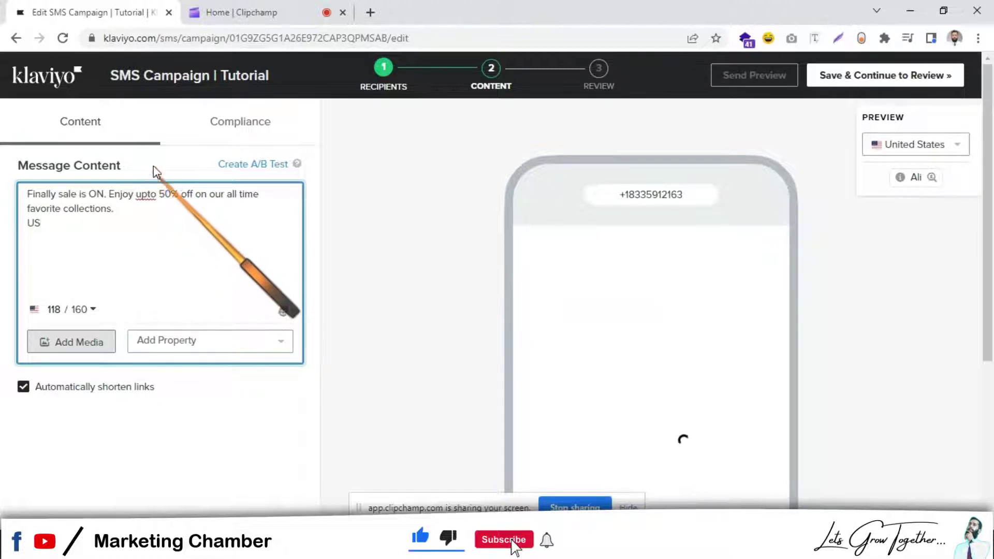
text(E CODE)
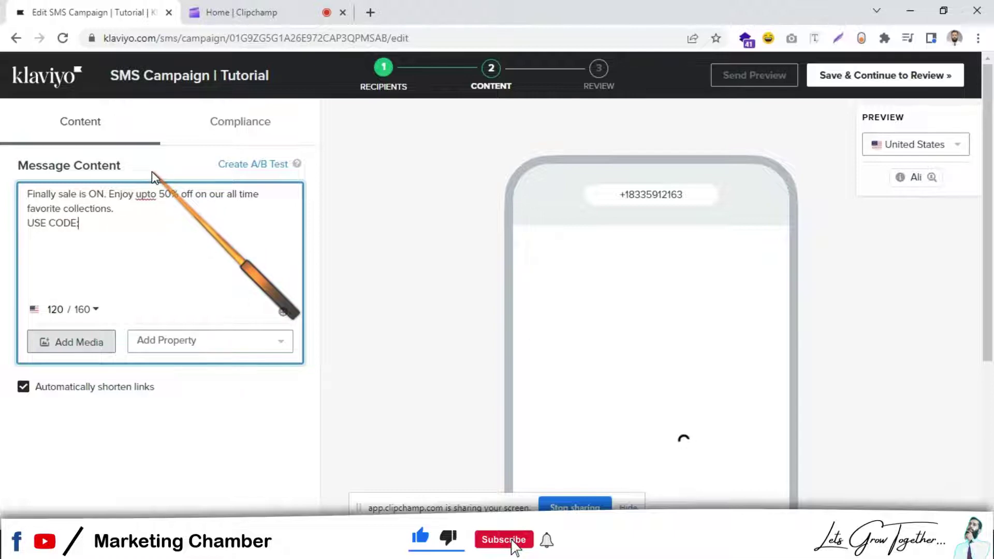
text(: ENJOY)
text(10)
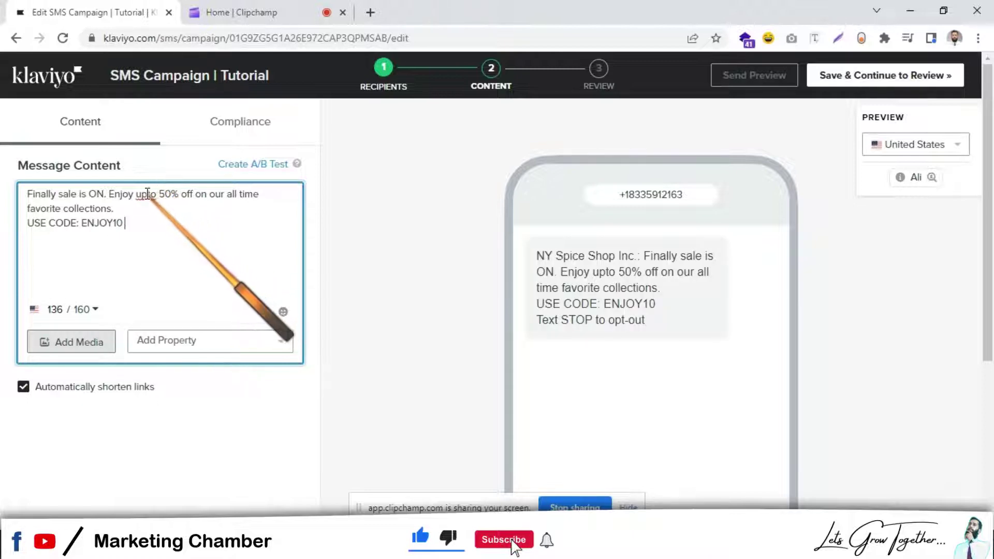
click(158, 194)
key(BackSpace)
key(BackSpace)
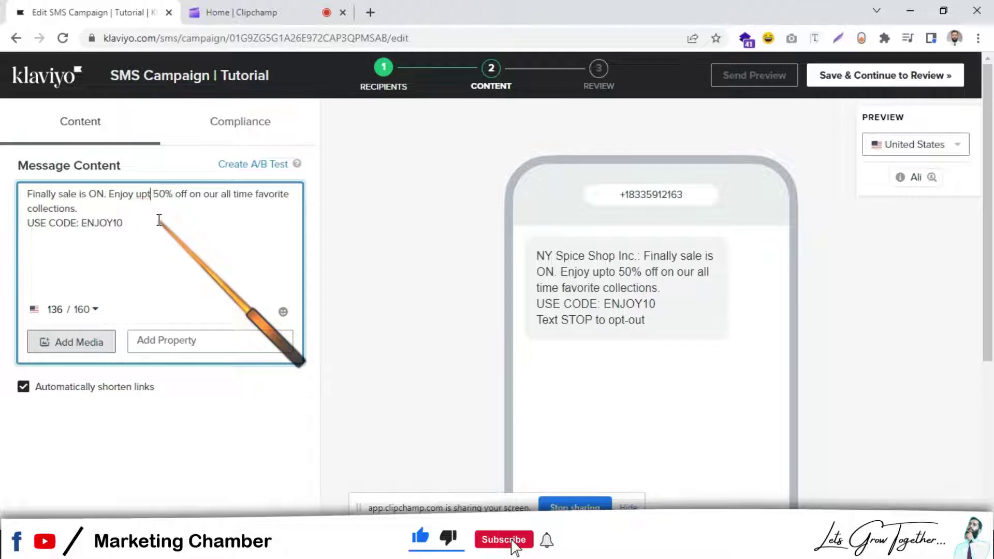
key(BackSpace)
key(BackSpace)
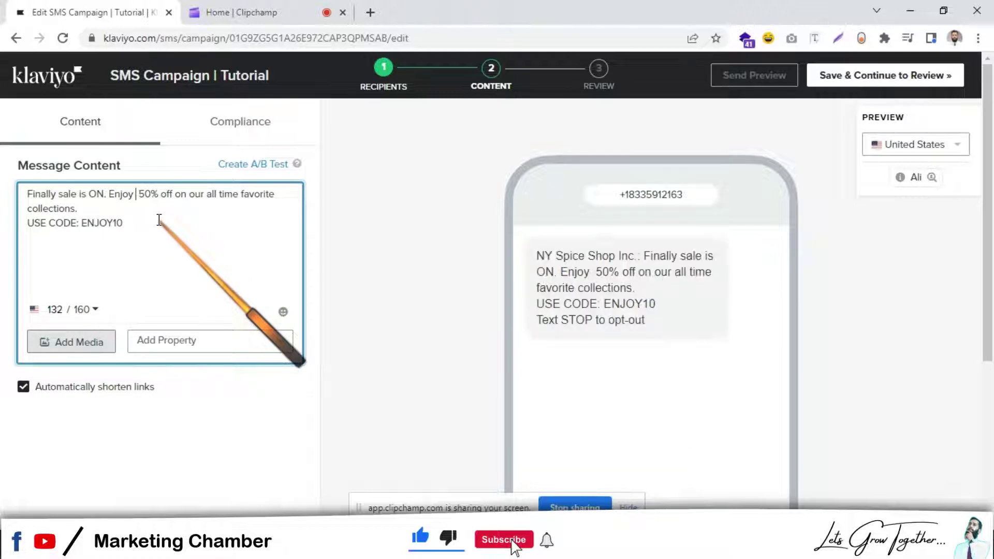
text(E)
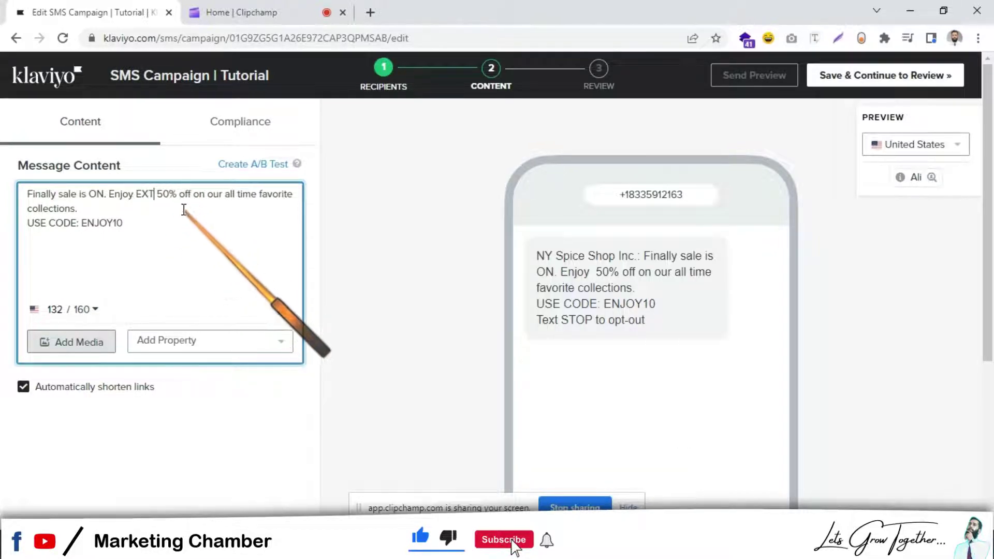
key(BackSpace)
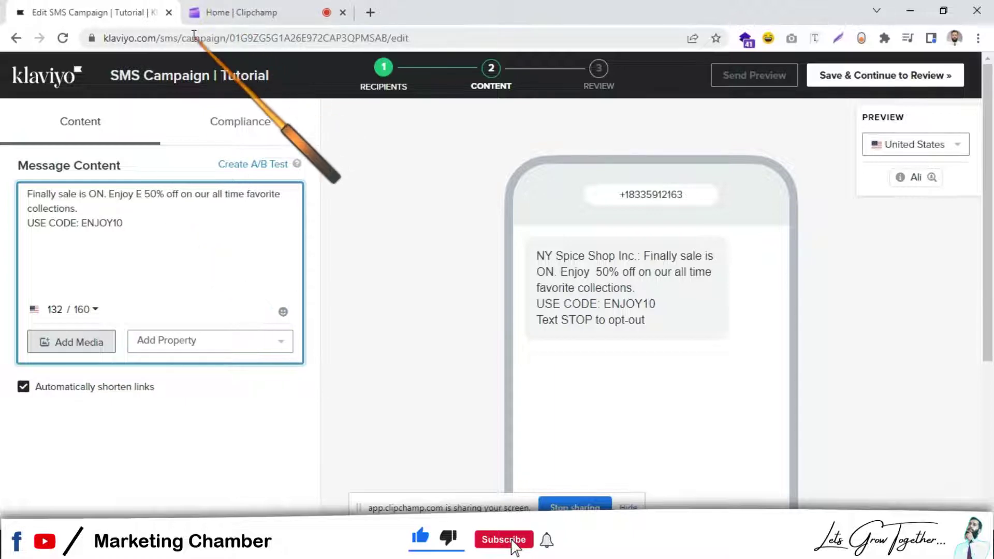
text(extra)
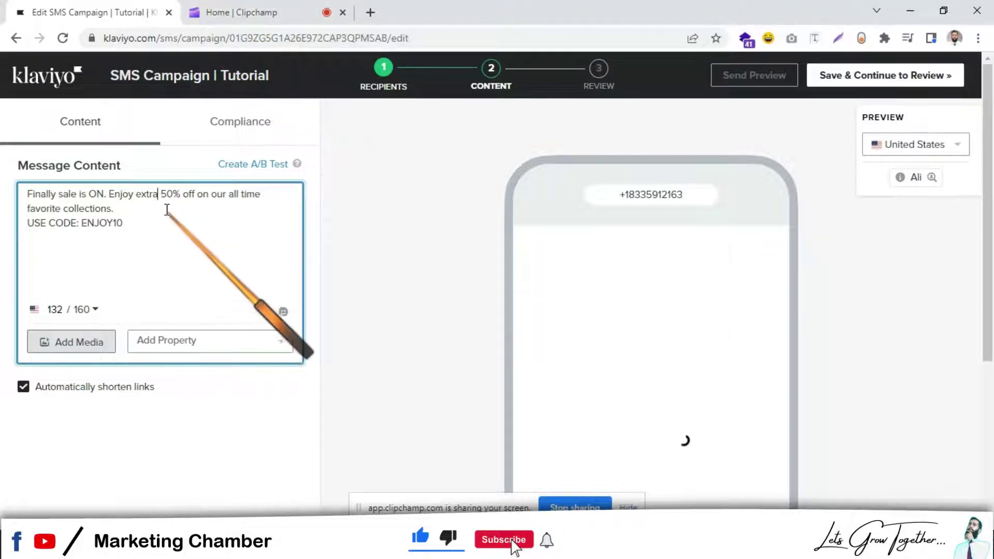
Change the discount from 50% to 10% and add a 'Shop Now' line
click(166, 199)
key(BackSpace)
text(1)
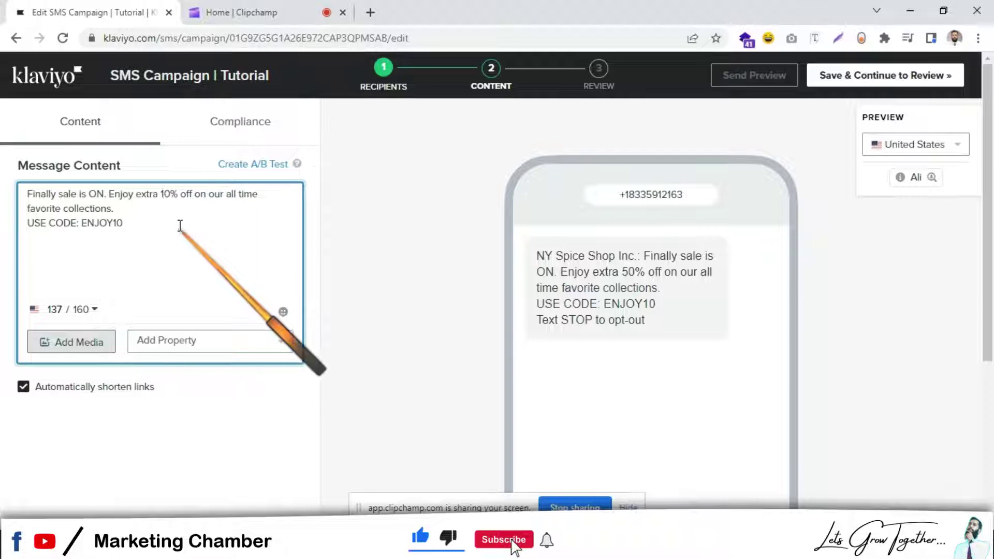
click(143, 225)
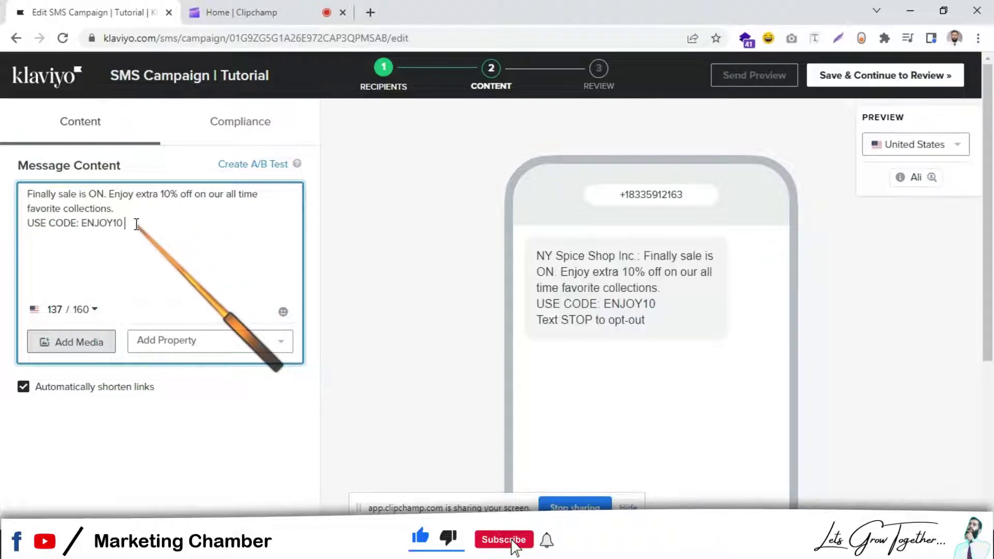
double_click(109, 223)
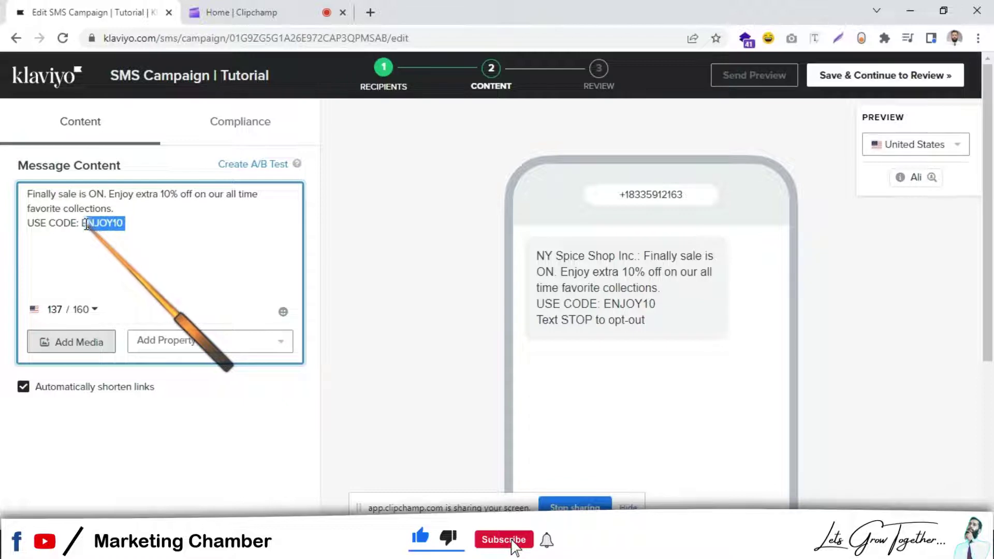
click(143, 234)
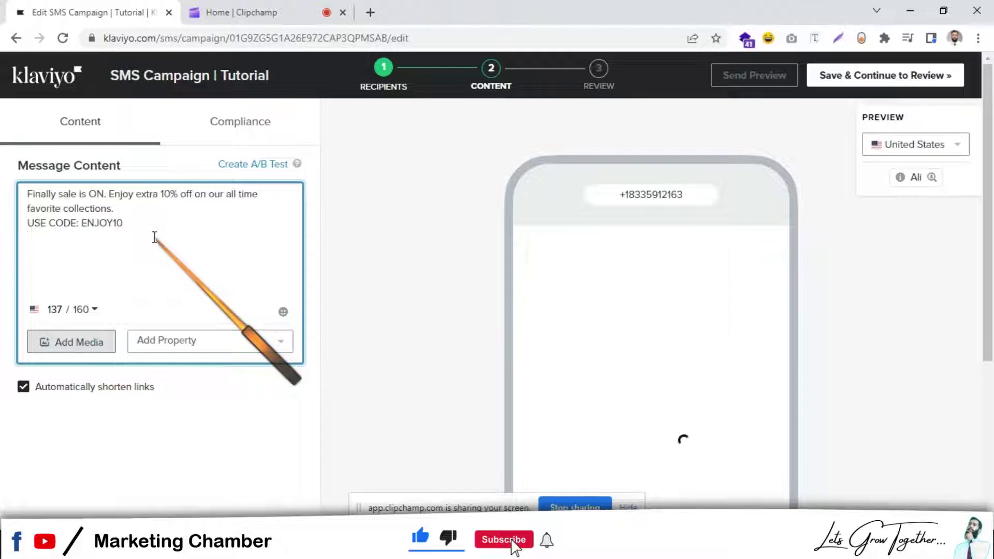
text(Sho)
text(p Now)
key(Return)
Search Google for bata shoes and copy the Bata Pakistan site URL
click(370, 11)
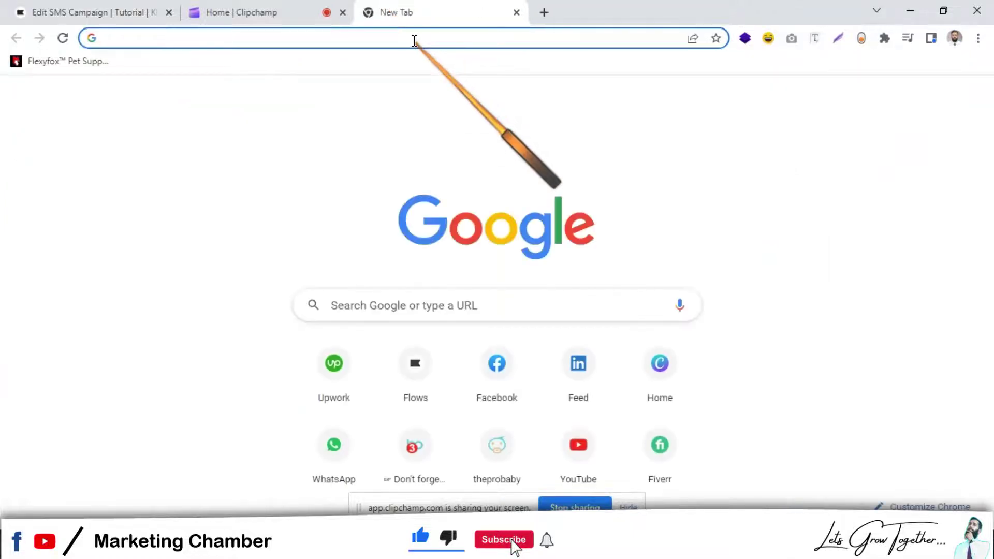
text(bata shoes)
key(Return)
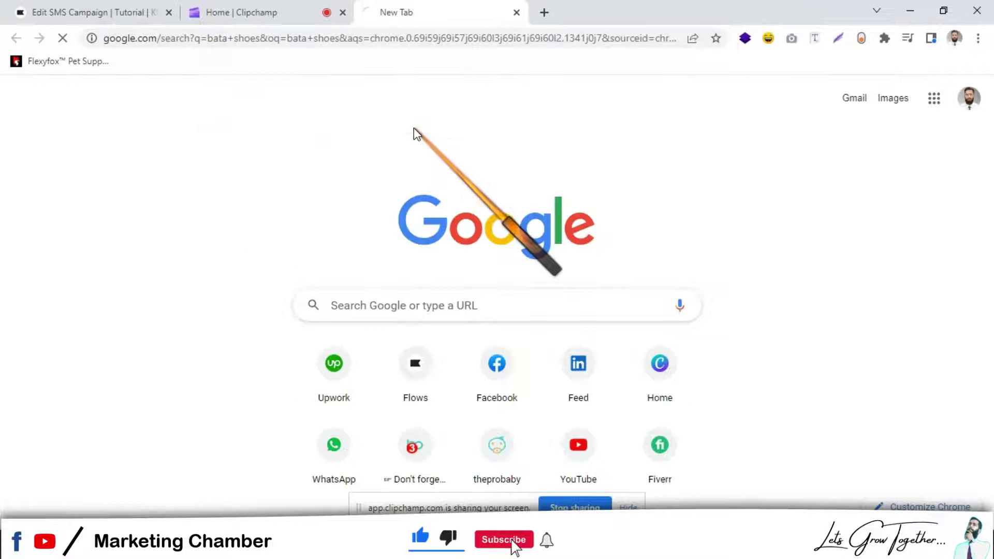
click(218, 211)
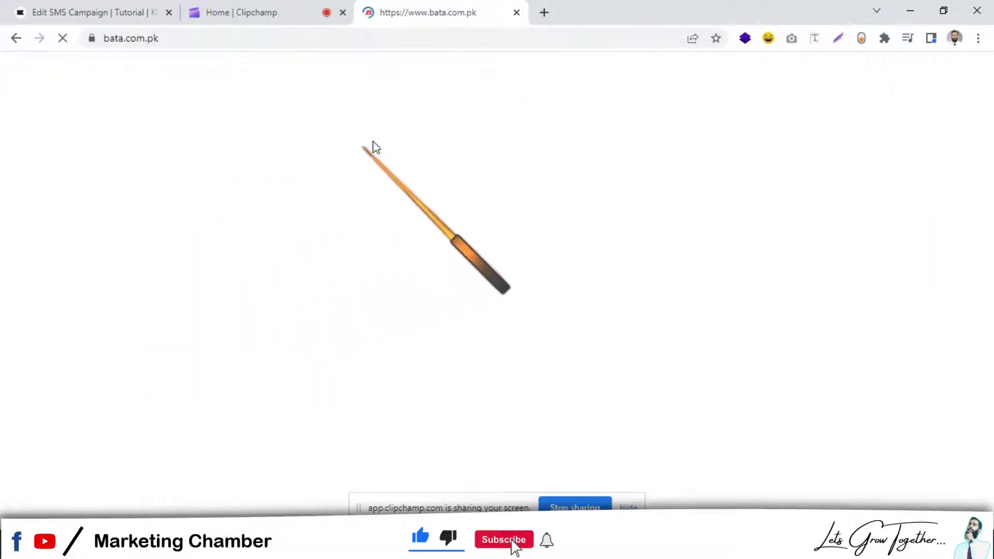
click(318, 38)
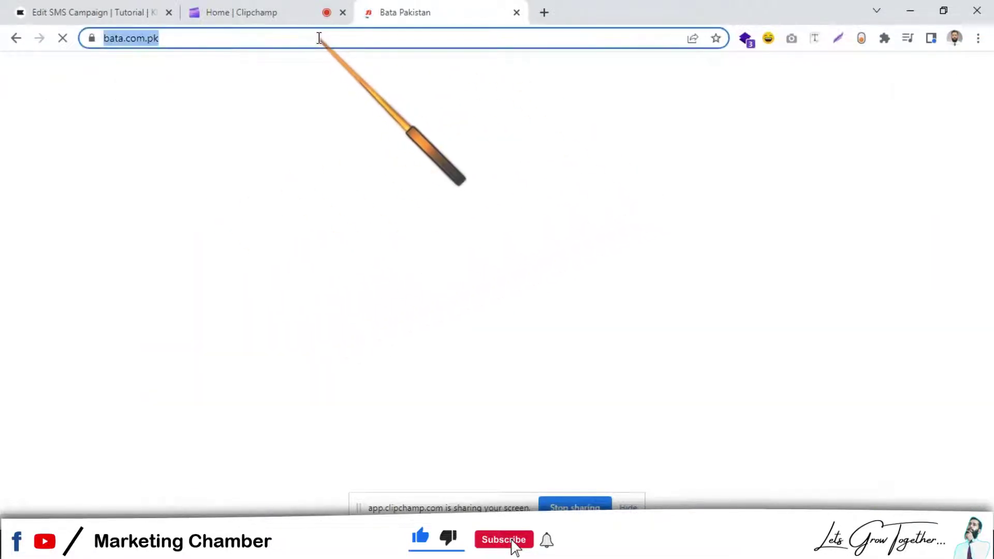
click(62, 12)
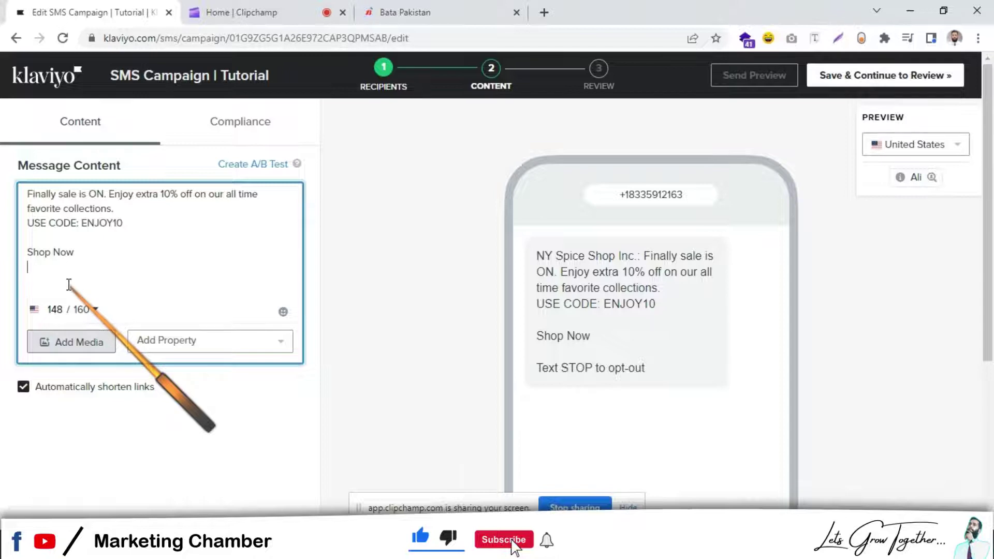
Paste the Bata link under Shop Now and start the message with a First Name tag
text(https://www.bata.com.pk/)
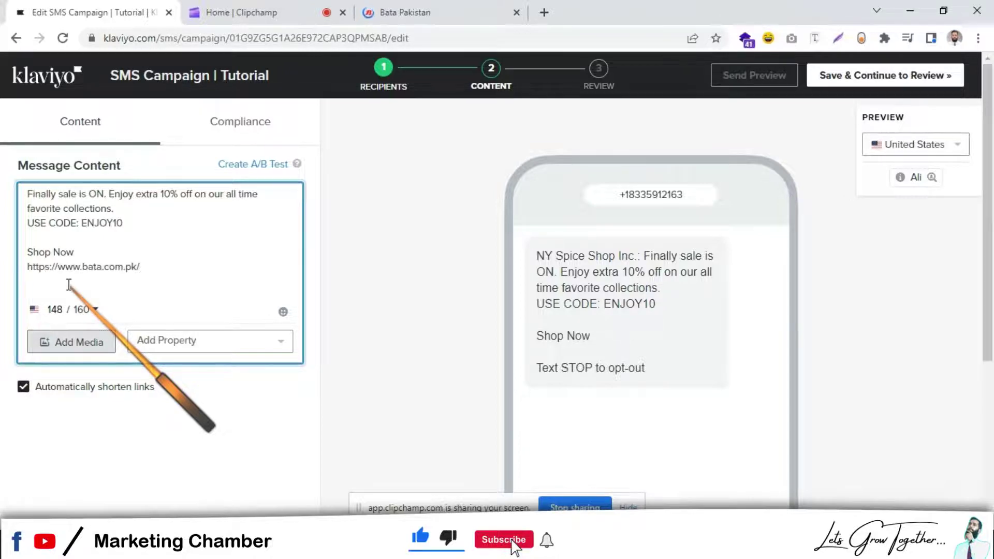
click(332, 270)
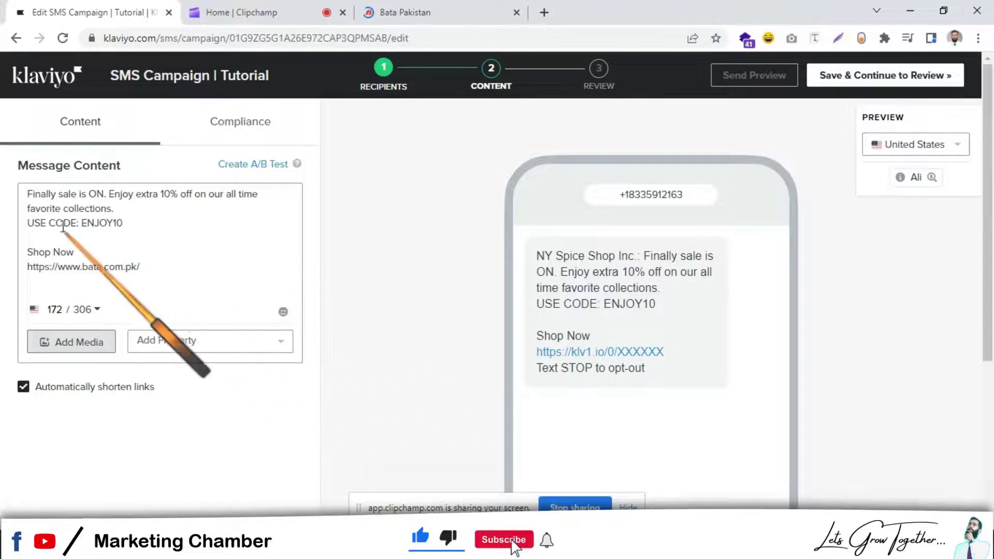
click(29, 194)
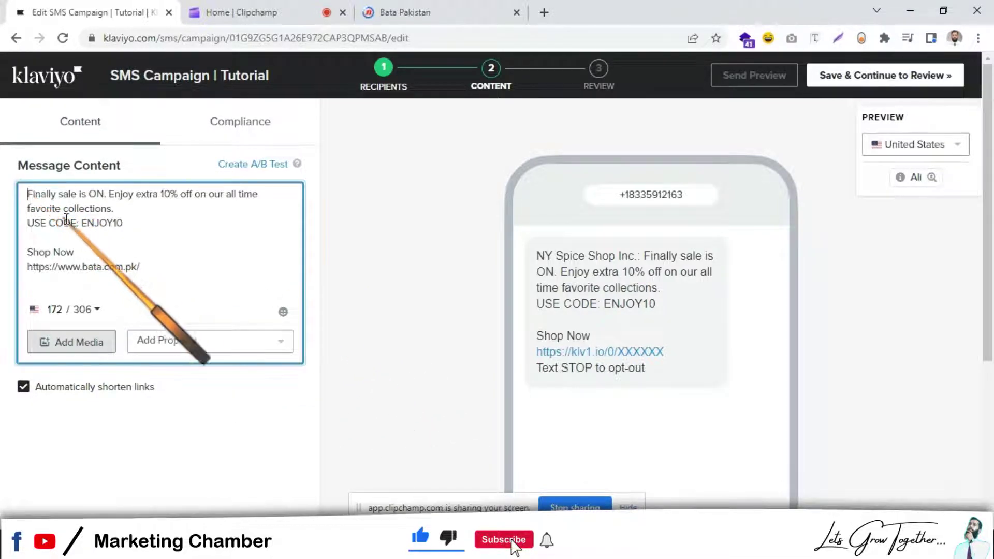
click(237, 342)
click(228, 377)
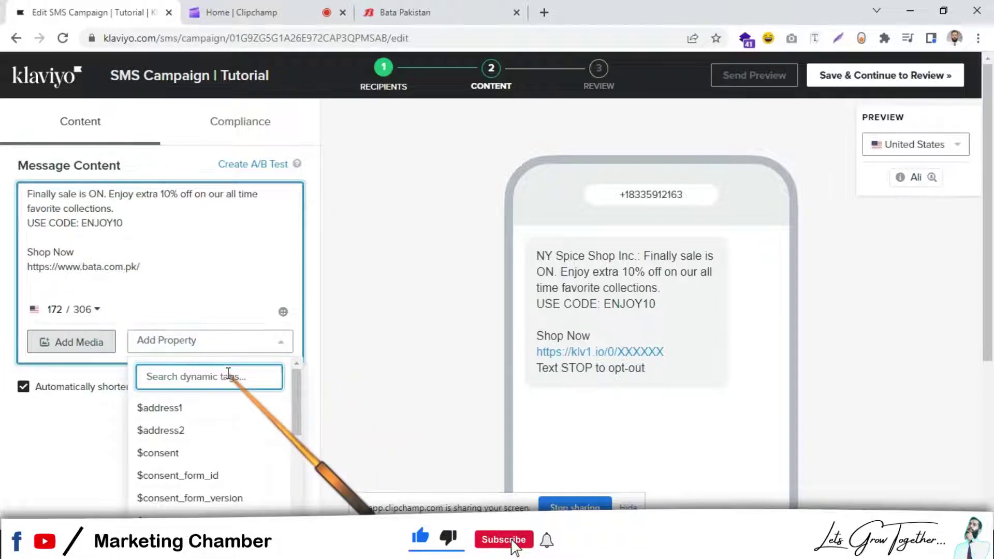
text(fi)
click(209, 407)
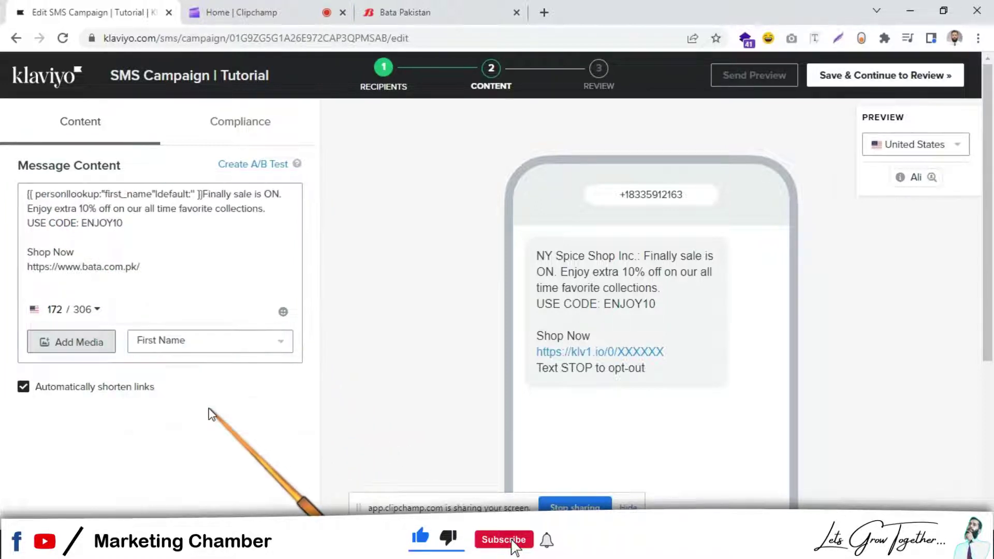
click(206, 194)
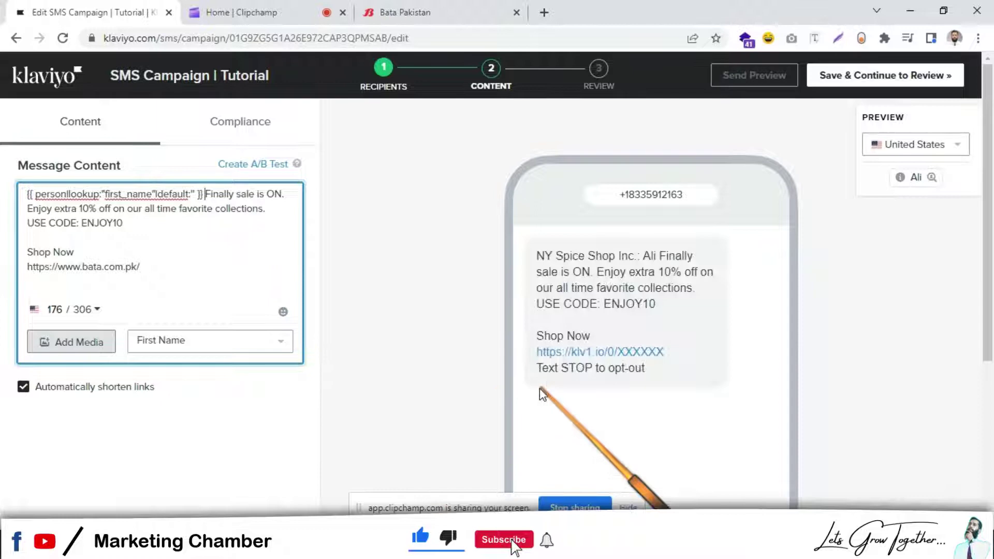
double_click(650, 257)
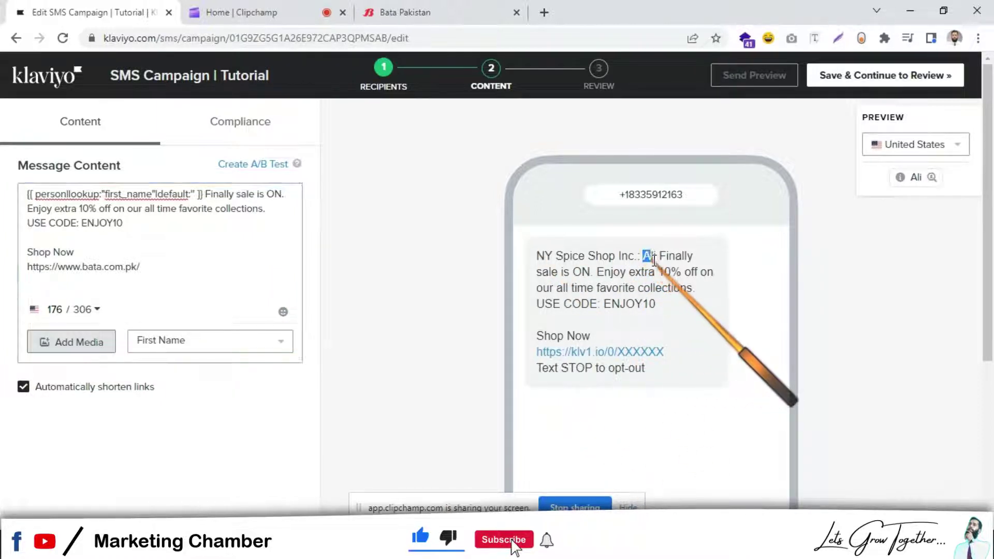
drag(650, 257, 664, 271)
click(666, 282)
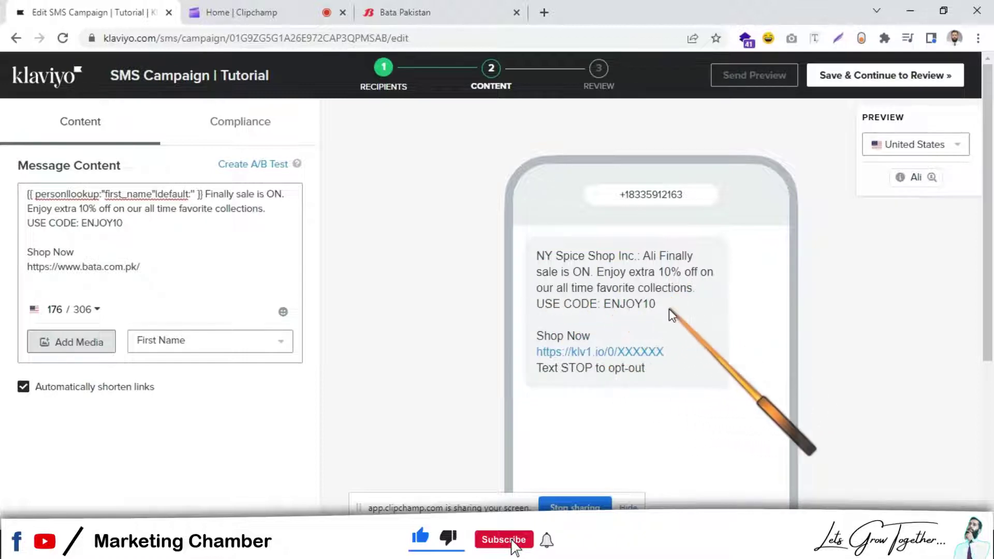
mouse_move(537, 304)
mouse_down()
mouse_move(627, 308)
mouse_move(645, 330)
mouse_up()
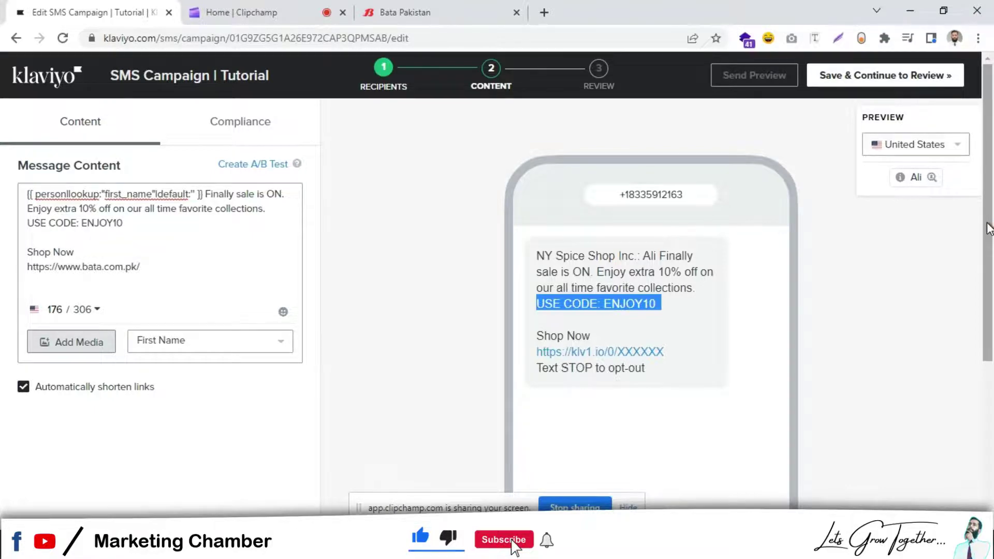
mouse_move(988, 228)
mouse_down()
mouse_move(991, 311)
mouse_move(991, 212)
mouse_up()
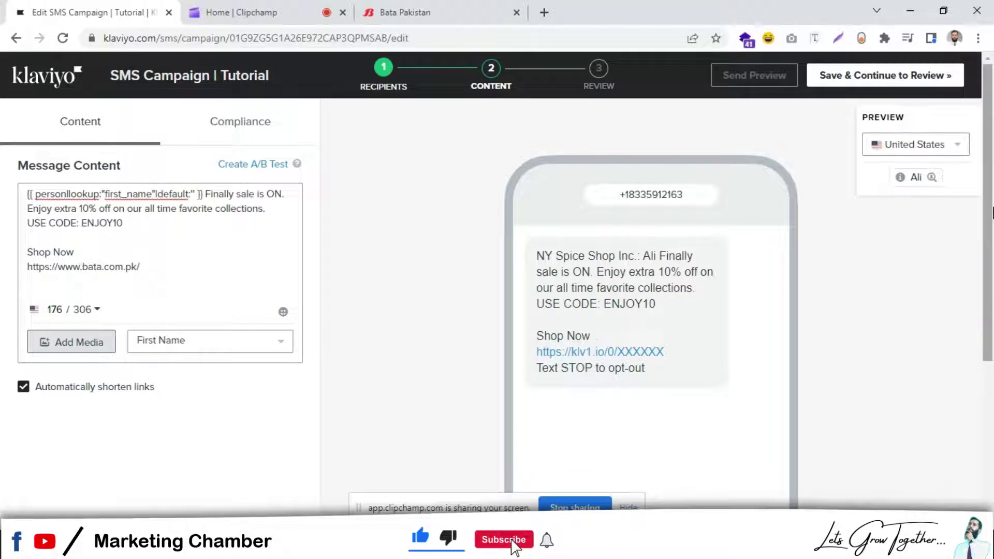
Preview the message as a different subscriber picked from the profile search
click(932, 178)
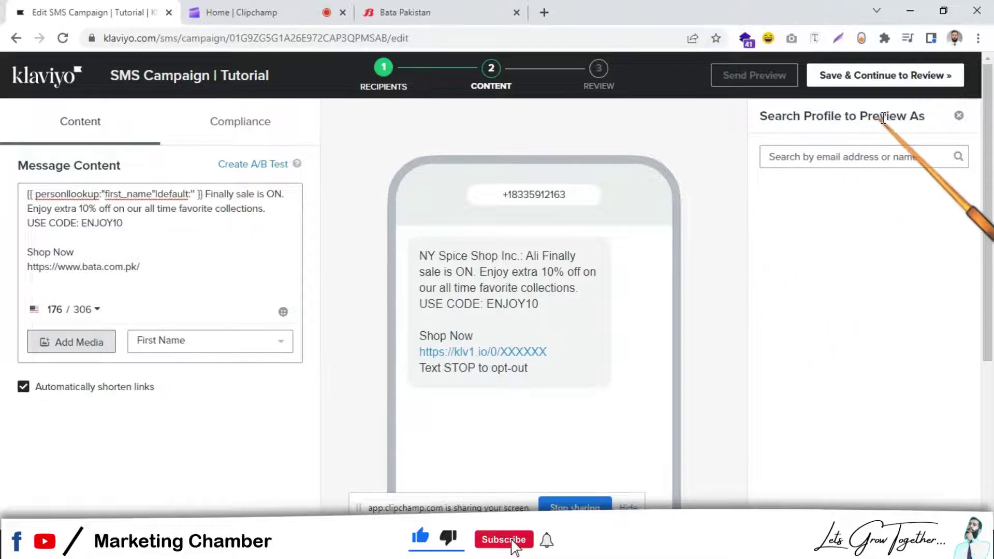
click(788, 157)
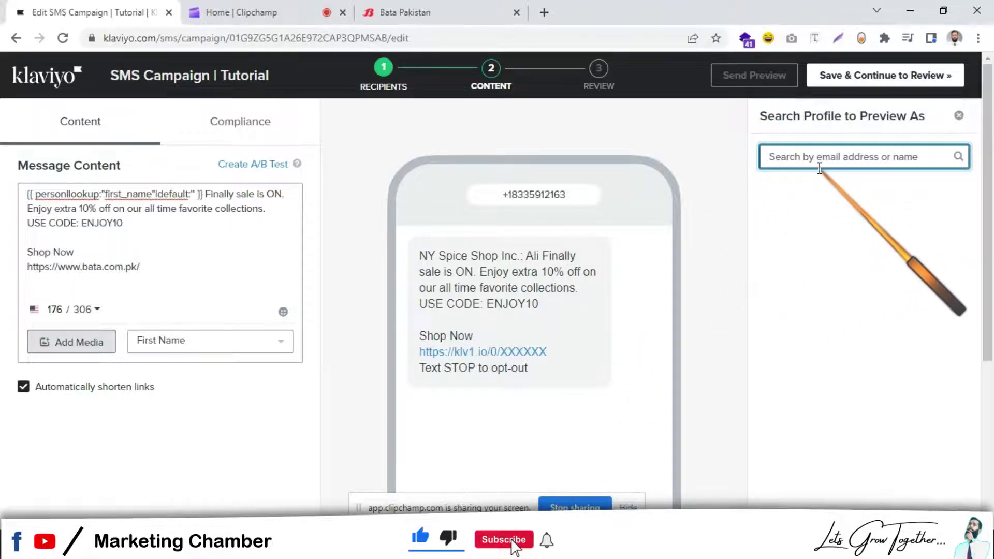
text(chri)
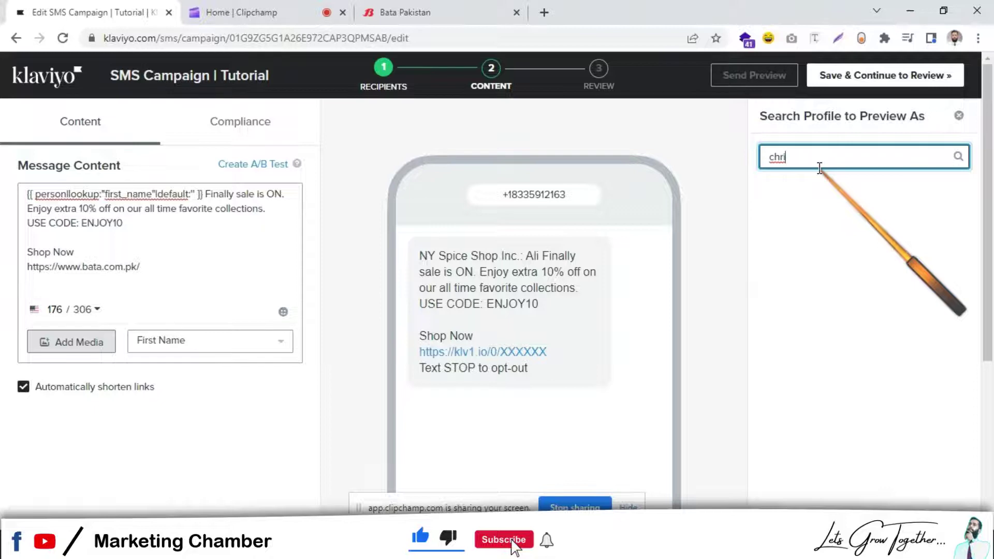
key(BackSpace)
key(BackSpace)
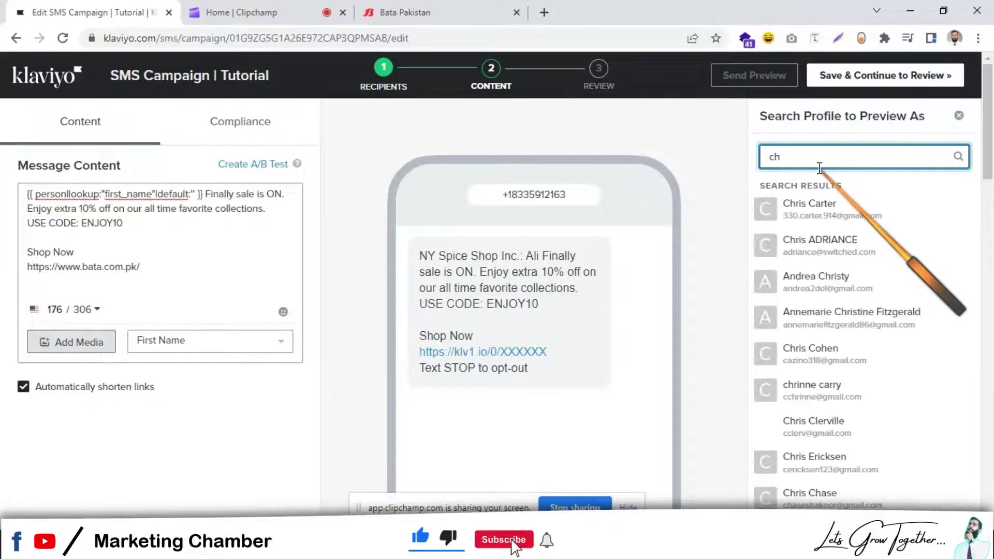
click(807, 206)
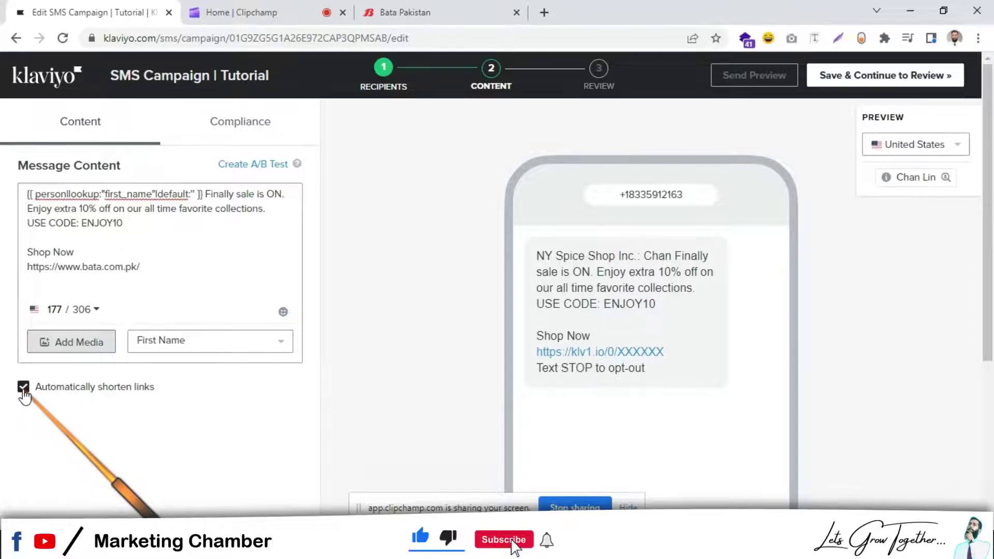
mouse_move(990, 229)
mouse_down()
mouse_move(991, 386)
mouse_move(991, 228)
mouse_up()
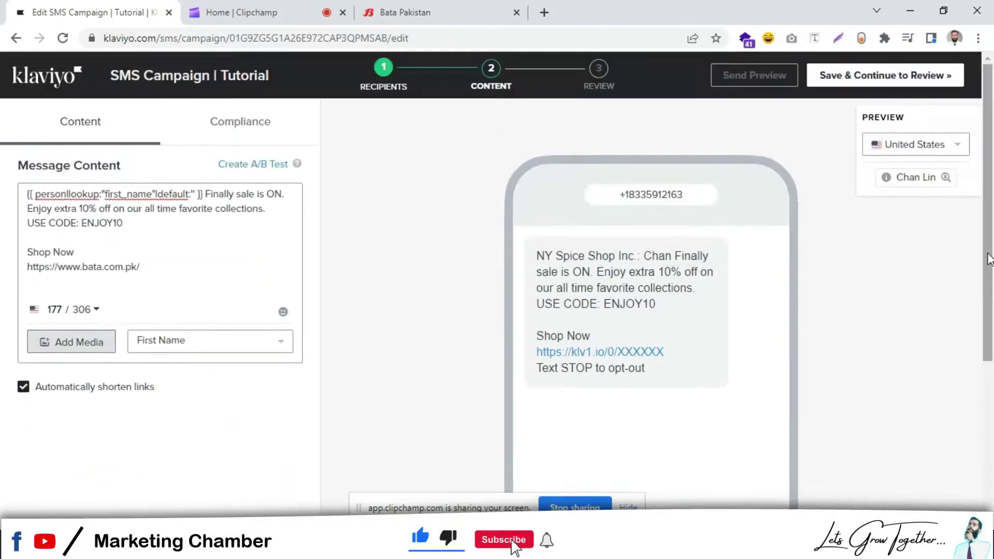
Save the SMS content and continue to the Review step
click(878, 84)
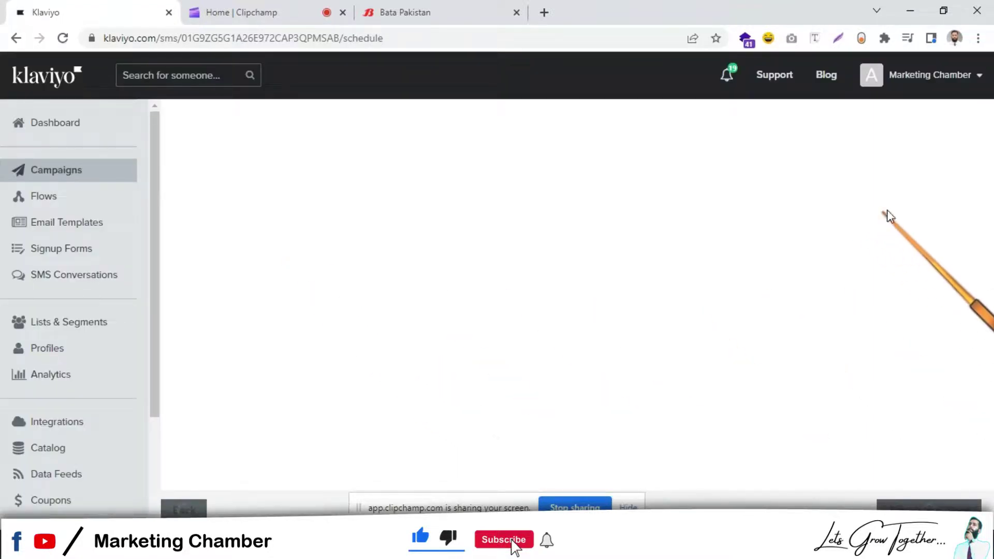
scroll(992, 246, down, 1)
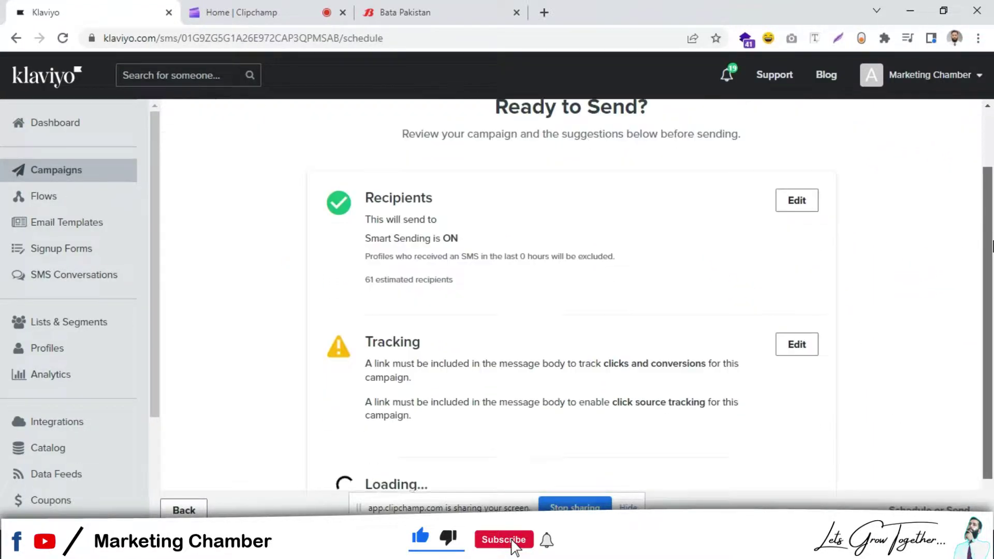
scroll(993, 252, down, 1)
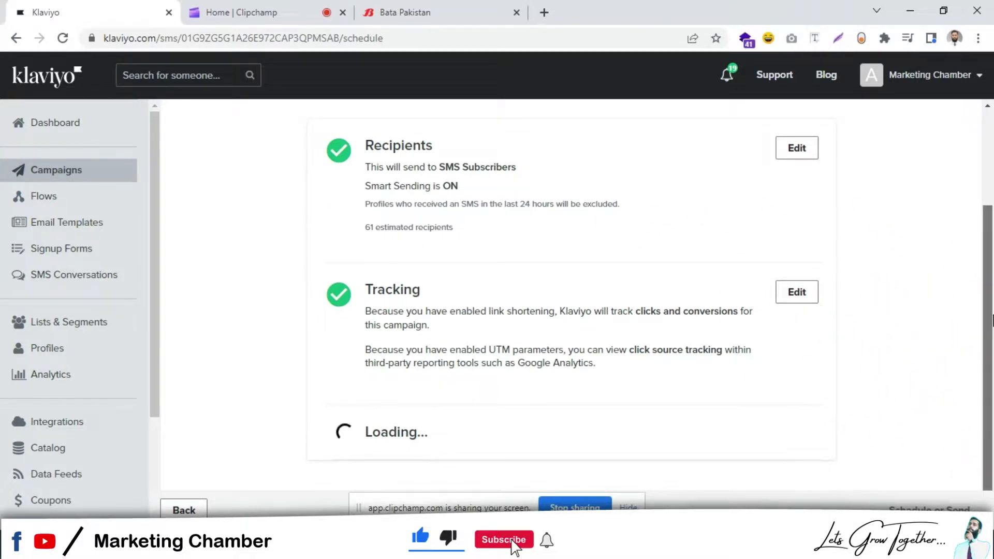
mouse_move(992, 343)
mouse_down()
mouse_move(992, 422)
mouse_move(993, 215)
mouse_up()
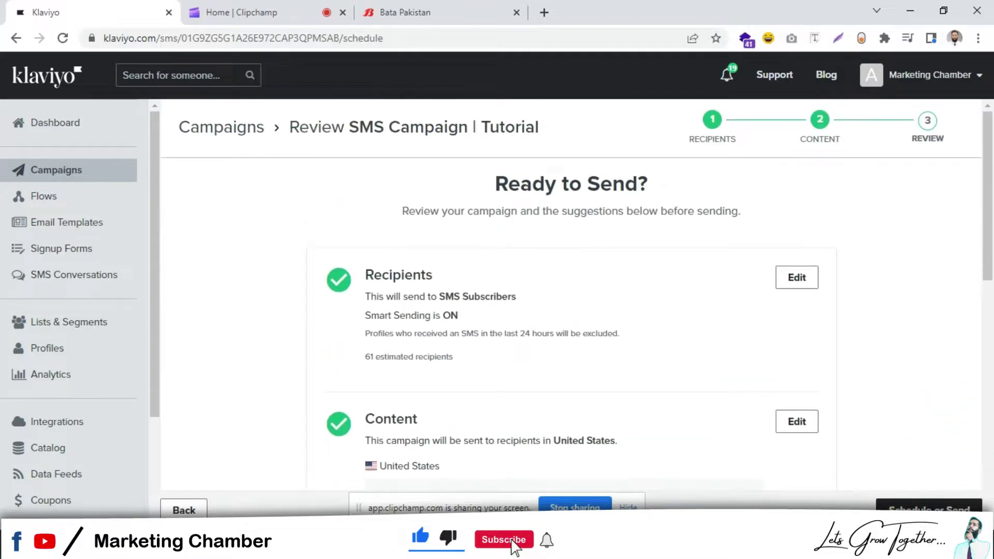